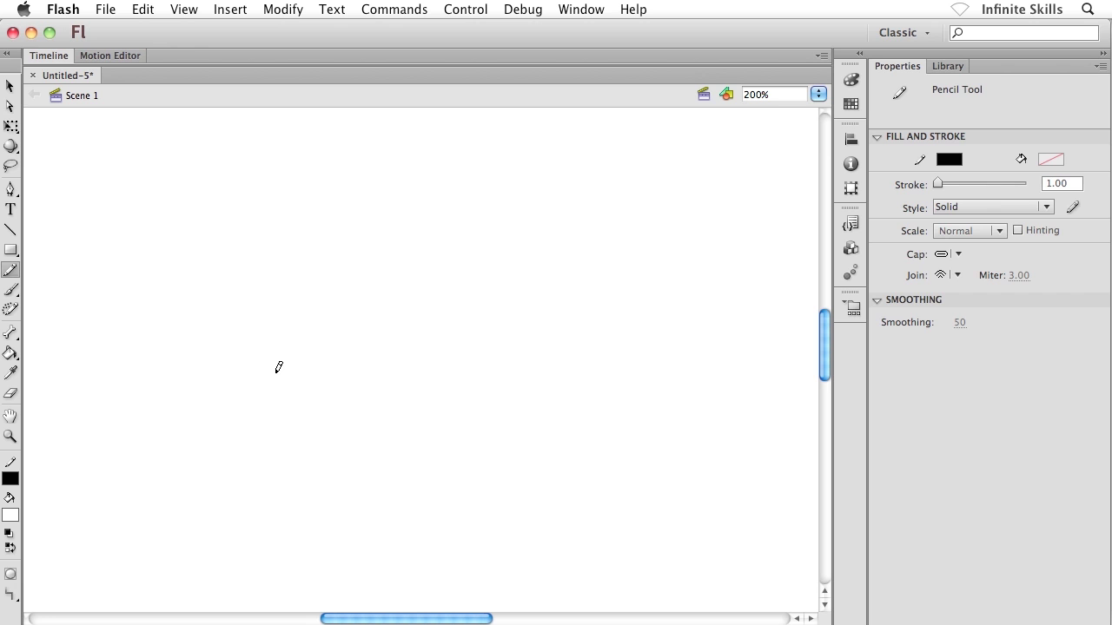
# Step: Sketch a black looping curve and a small oval, then try the Selection, 3D Rotation and Pen tools
pyautogui.moveTo(203, 196)
pyautogui.mouseDown()
pyautogui.moveTo(260, 279)
pyautogui.moveTo(369, 235)
pyautogui.moveTo(308, 289)
pyautogui.moveTo(448, 262)
pyautogui.mouseUp()
pyautogui.moveTo(223, 370)
pyautogui.mouseDown()
pyautogui.moveTo(192, 428)
pyautogui.moveTo(228, 435)
pyautogui.moveTo(241, 403)
pyautogui.moveTo(225, 370)
pyautogui.mouseUp()
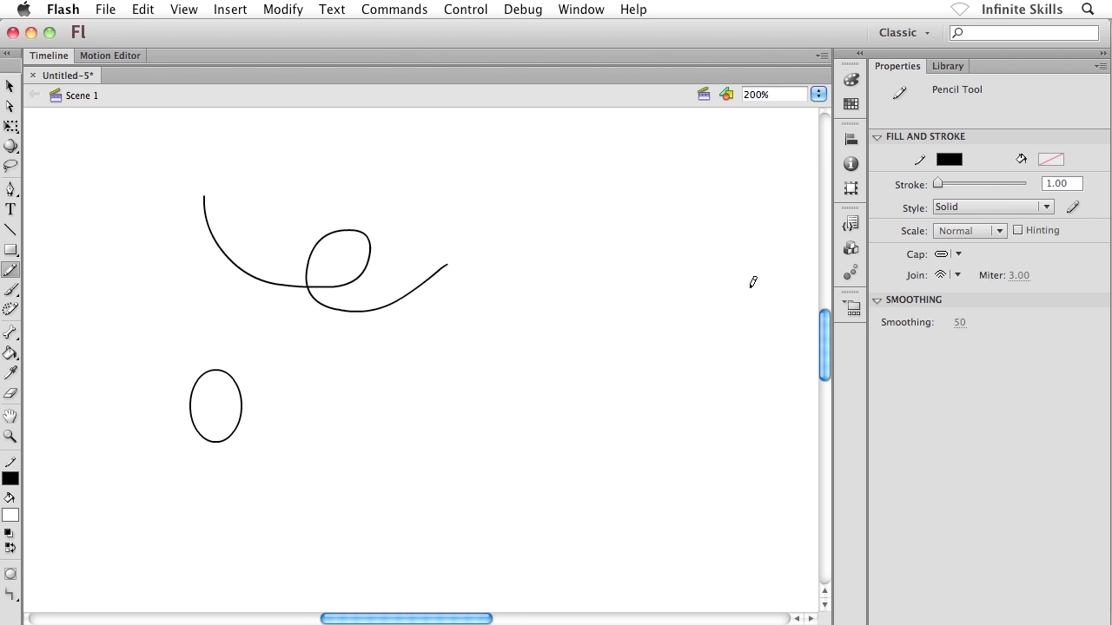
pyautogui.click(10, 90)
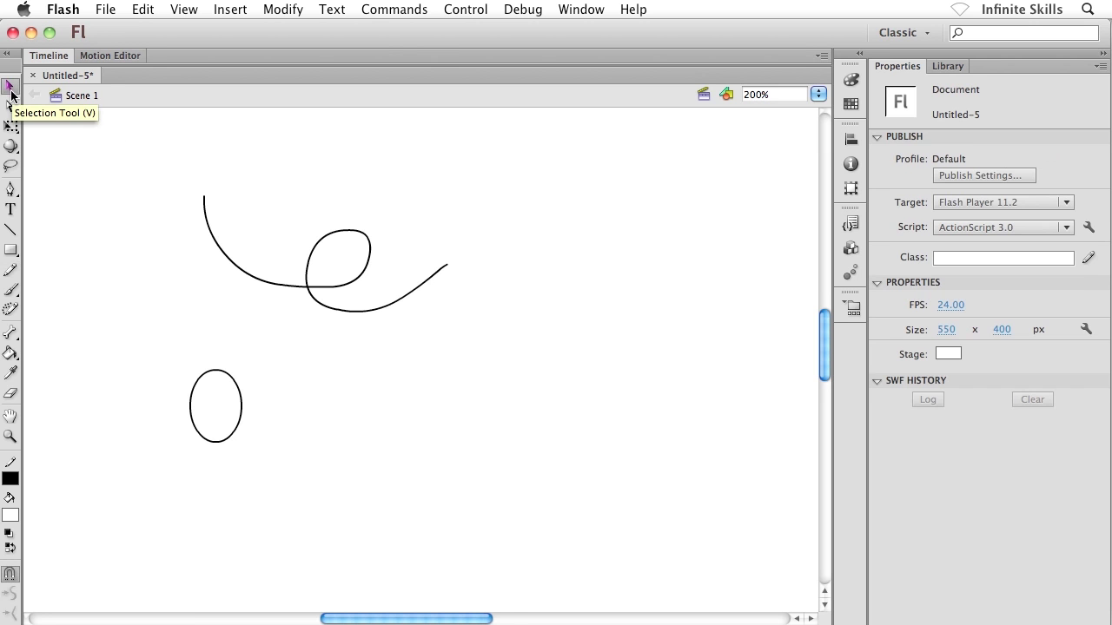
pyautogui.click(10, 146)
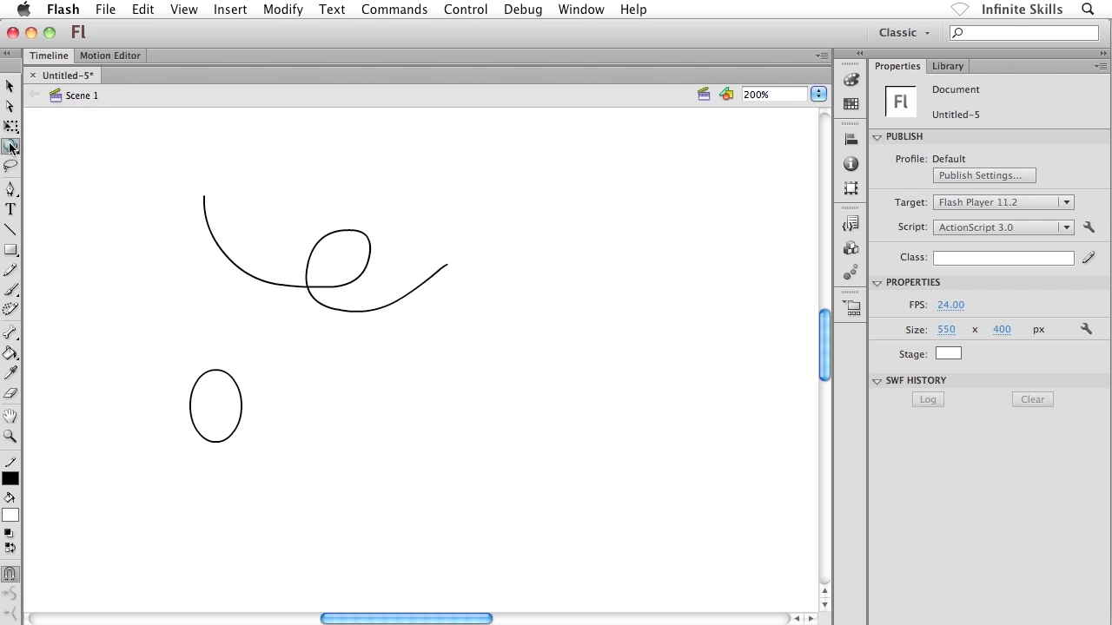
pyautogui.click(11, 189)
pyautogui.click(10, 87)
# Step: Choose the Pencil tool and set its stroke colour to red (#FF0000)
pyautogui.click(11, 270)
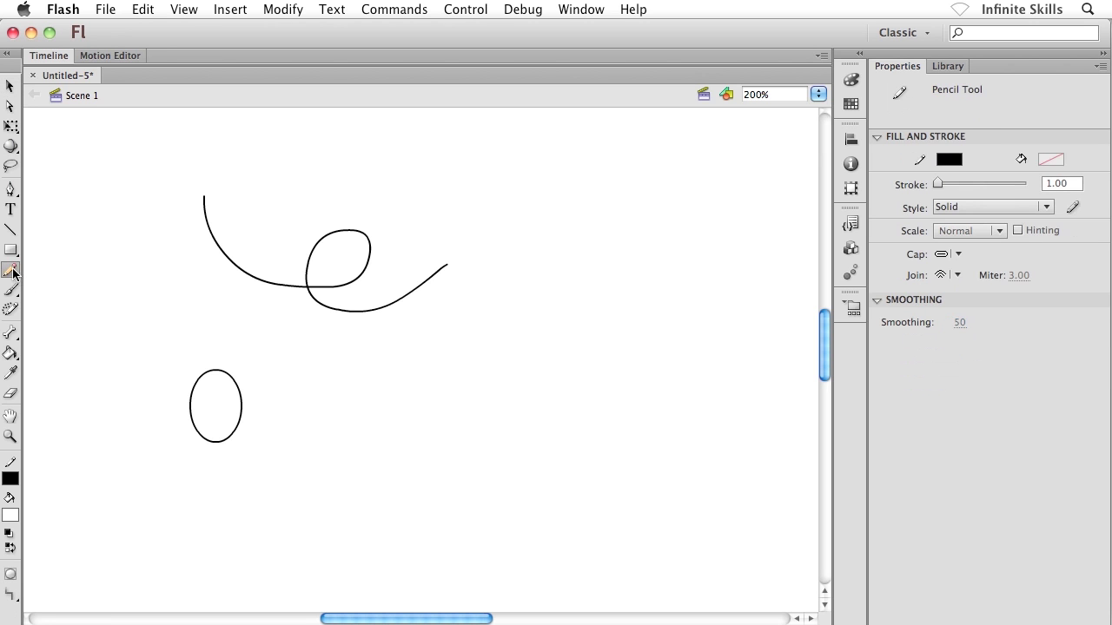
pyautogui.click(948, 161)
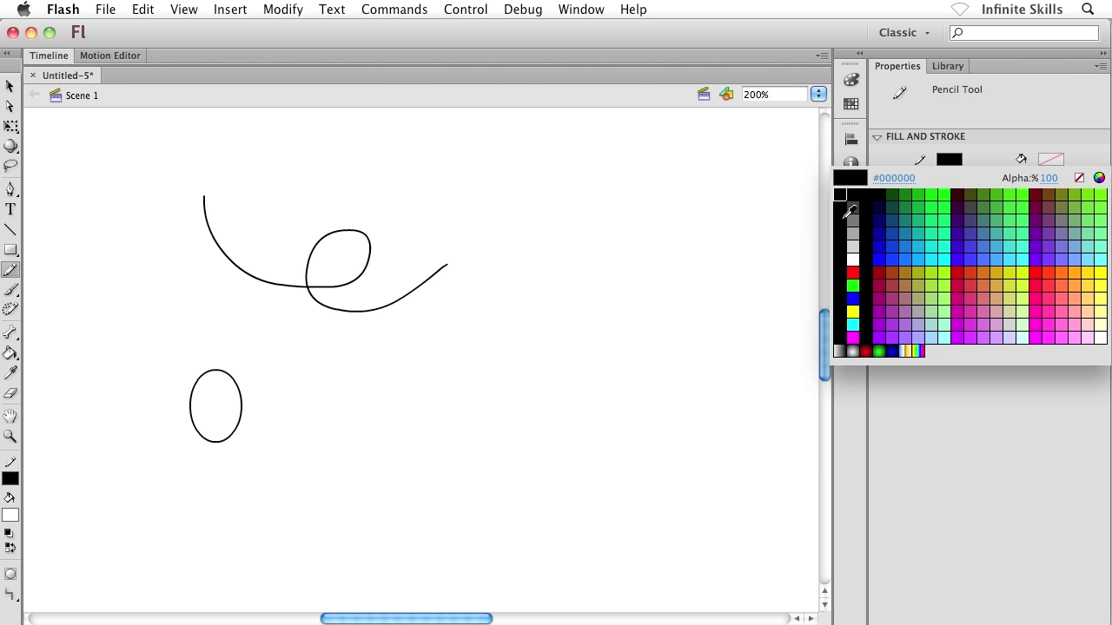
pyautogui.click(853, 273)
# Step: Draw a red looping curve at upper right, a red triangle and a red circle
pyautogui.moveTo(534, 226)
pyautogui.mouseDown()
pyautogui.moveTo(610, 257)
pyautogui.moveTo(725, 261)
pyautogui.moveTo(698, 271)
pyautogui.moveTo(758, 279)
pyautogui.mouseUp()
pyautogui.moveTo(492, 378)
pyautogui.mouseDown()
pyautogui.moveTo(541, 286)
pyautogui.moveTo(562, 368)
pyautogui.moveTo(490, 379)
pyautogui.mouseUp()
pyautogui.moveTo(612, 321)
pyautogui.mouseDown()
pyautogui.moveTo(604, 390)
pyautogui.moveTo(656, 364)
pyautogui.moveTo(640, 320)
pyautogui.moveTo(612, 314)
pyautogui.mouseUp()
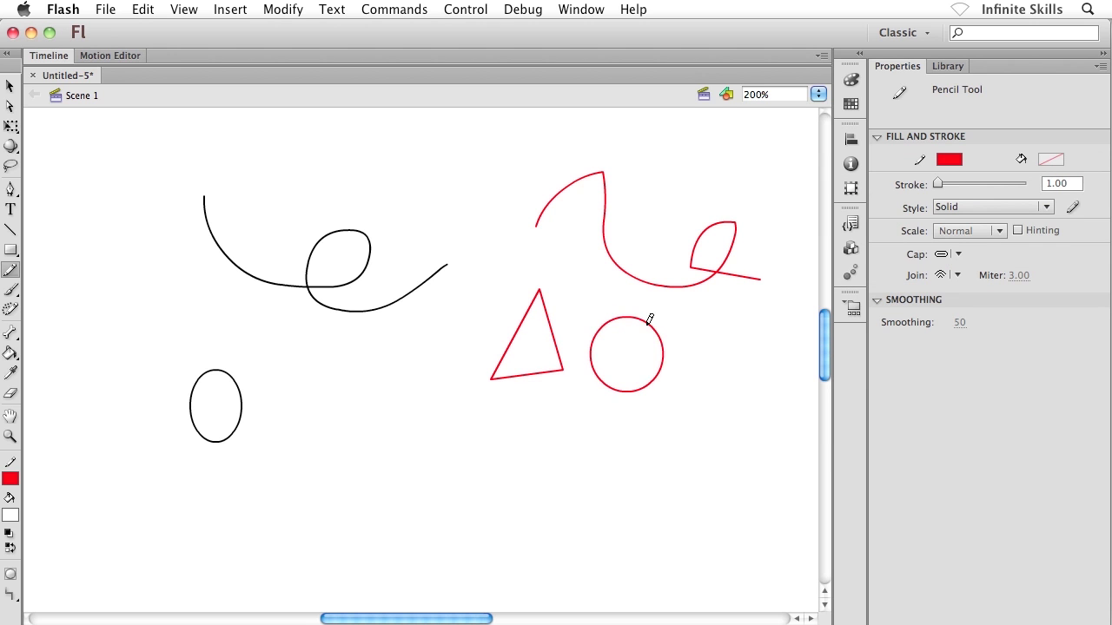
# Step: Switch the pencil stroke to blue and draw a small blue shape and a blue circle up top
pyautogui.click(949, 160)
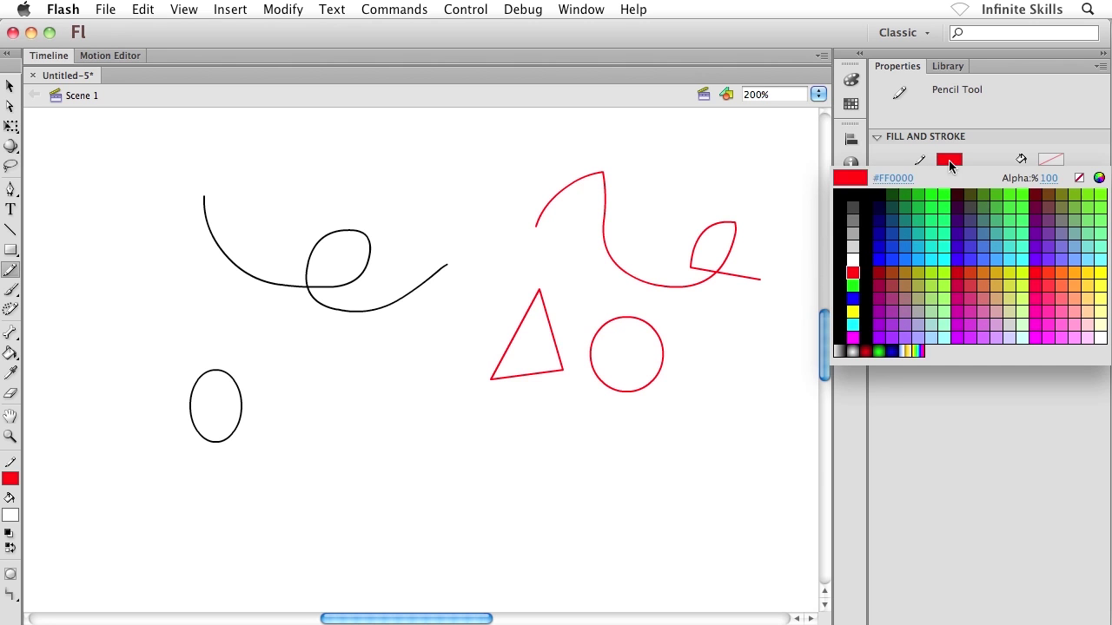
pyautogui.click(914, 252)
pyautogui.moveTo(432, 174)
pyautogui.mouseDown()
pyautogui.moveTo(396, 150)
pyautogui.moveTo(391, 199)
pyautogui.moveTo(438, 165)
pyautogui.mouseUp()
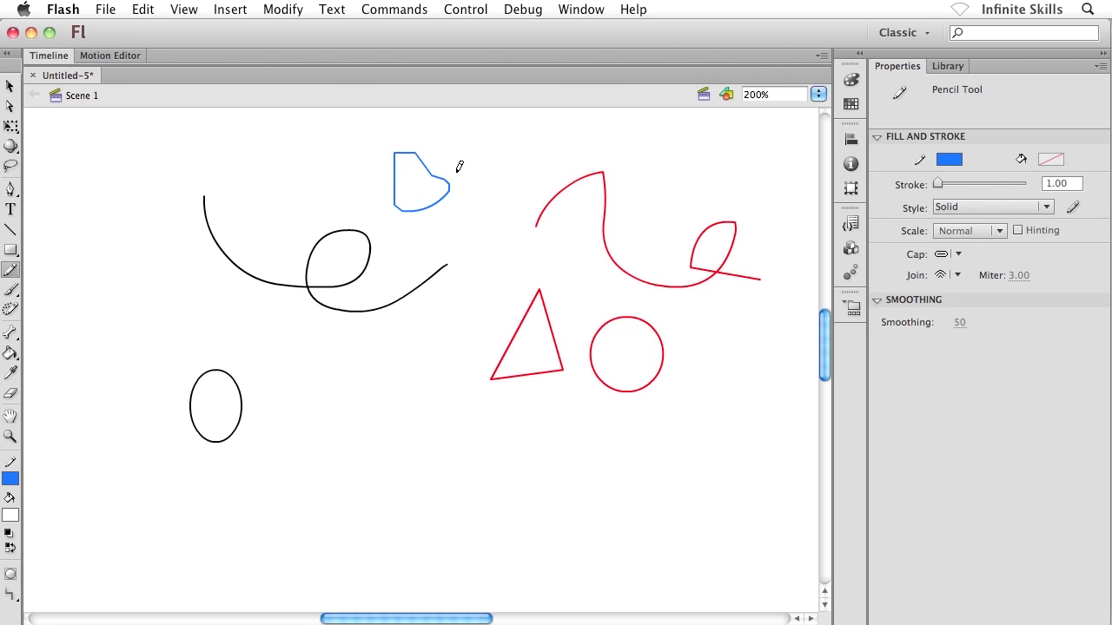
pyautogui.moveTo(507, 137)
pyautogui.mouseDown()
pyautogui.moveTo(484, 180)
pyautogui.moveTo(511, 188)
pyautogui.moveTo(535, 152)
pyautogui.moveTo(509, 139)
pyautogui.mouseUp()
# Step: Thicken the pencil stroke and draw a thick blue line, a curve and an oval
pyautogui.moveTo(938, 184); pyautogui.dragTo(949, 187)
pyautogui.moveTo(627, 230)
pyautogui.mouseDown()
pyautogui.moveTo(652, 182)
pyautogui.moveTo(745, 196)
pyautogui.moveTo(744, 168)
pyautogui.mouseUp()
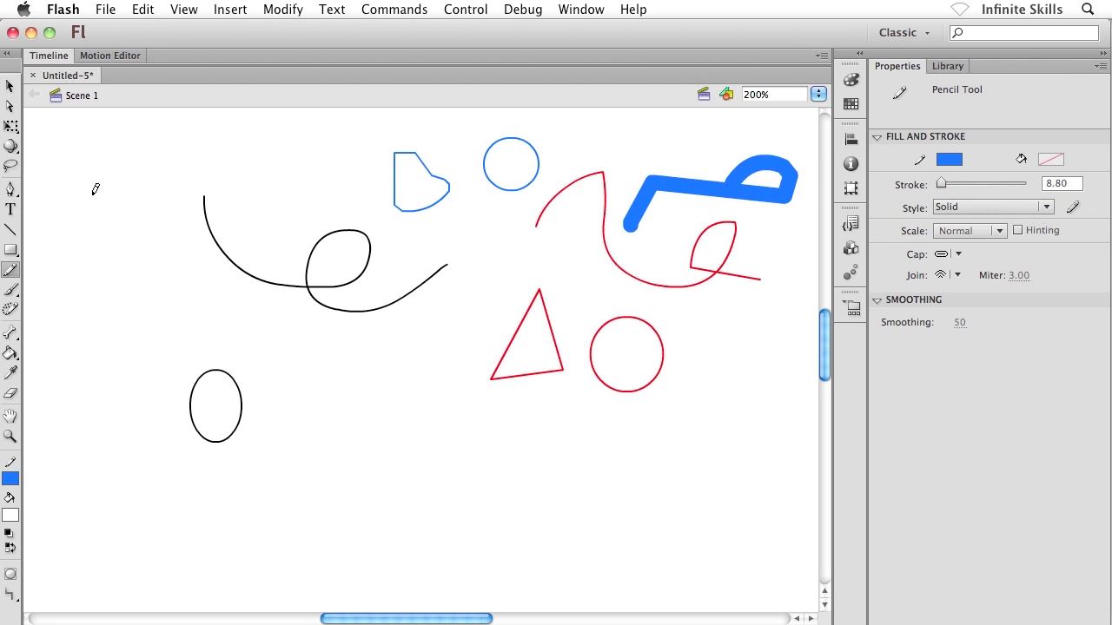
pyautogui.moveTo(98, 179)
pyautogui.mouseDown()
pyautogui.moveTo(70, 387)
pyautogui.moveTo(205, 503)
pyautogui.moveTo(232, 510)
pyautogui.mouseUp()
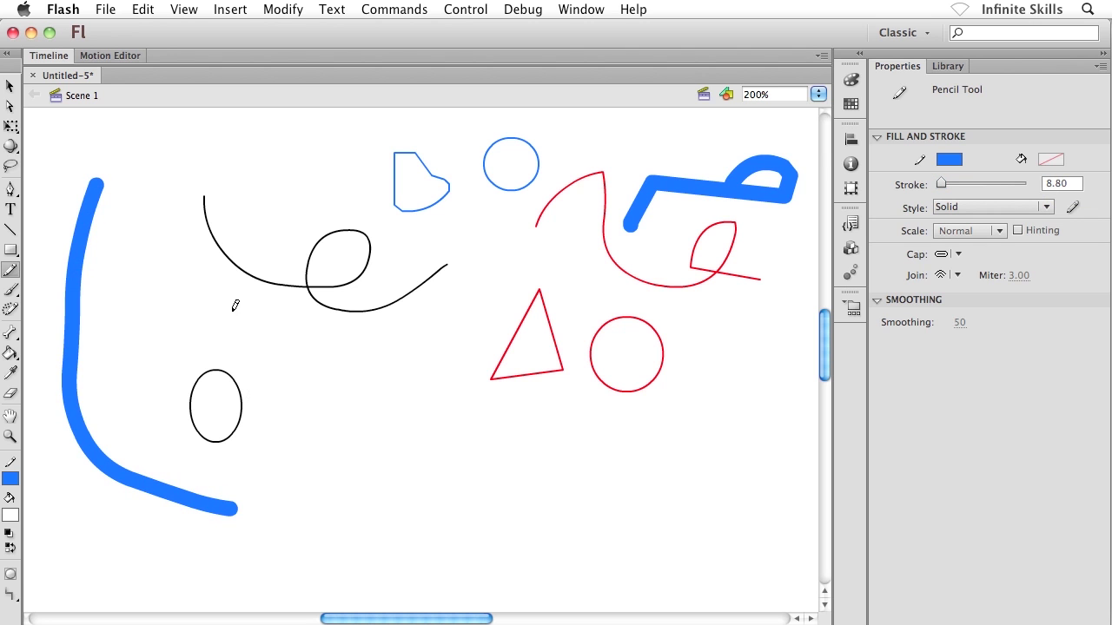
pyautogui.moveTo(233, 306)
pyautogui.mouseDown()
pyautogui.moveTo(272, 376)
pyautogui.moveTo(300, 314)
pyautogui.moveTo(273, 289)
pyautogui.moveTo(245, 288)
pyautogui.moveTo(226, 311)
pyautogui.mouseUp()
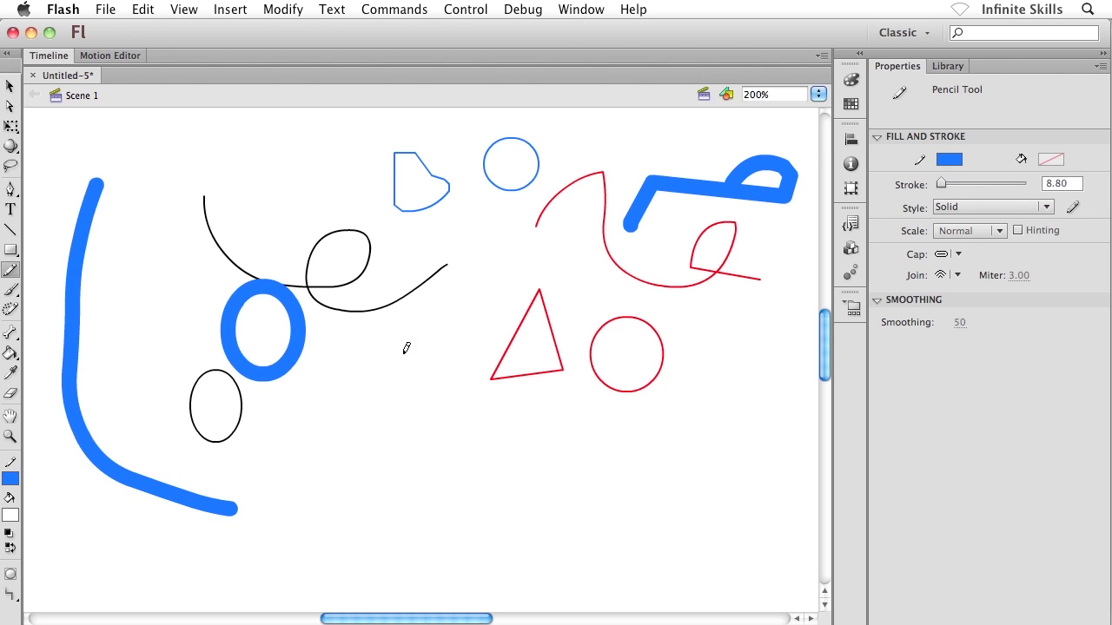
# Step: Set stroke thickness to 3, draw a wavy stroke and loop, then select everything
pyautogui.click(1060, 184)
pyautogui.moveTo(1060, 184); pyautogui.dragTo(1037, 186)
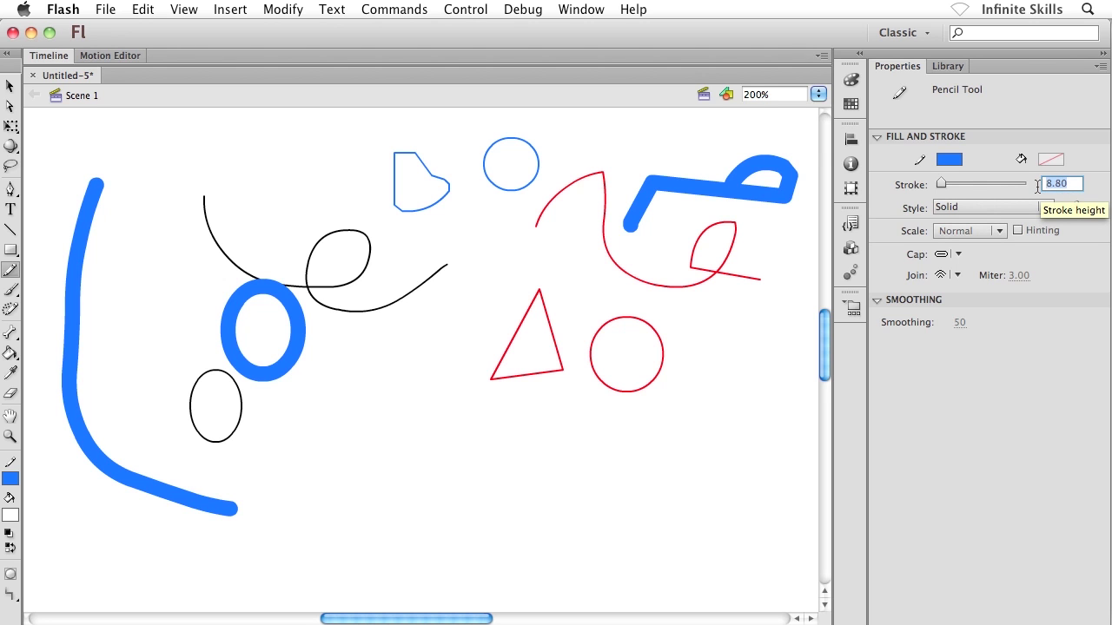
pyautogui.write('3')
pyautogui.press('Return')
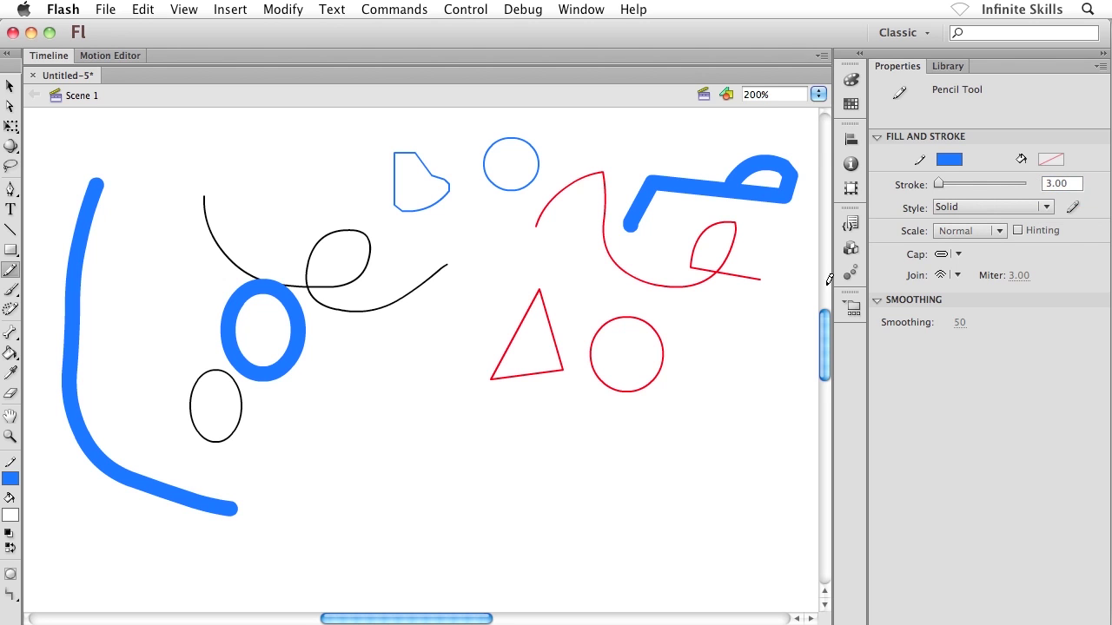
pyautogui.moveTo(331, 473)
pyautogui.mouseDown()
pyautogui.moveTo(397, 449)
pyautogui.moveTo(501, 515)
pyautogui.moveTo(576, 466)
pyautogui.mouseUp()
pyautogui.moveTo(626, 439)
pyautogui.mouseDown()
pyautogui.moveTo(537, 438)
pyautogui.moveTo(590, 530)
pyautogui.mouseUp()
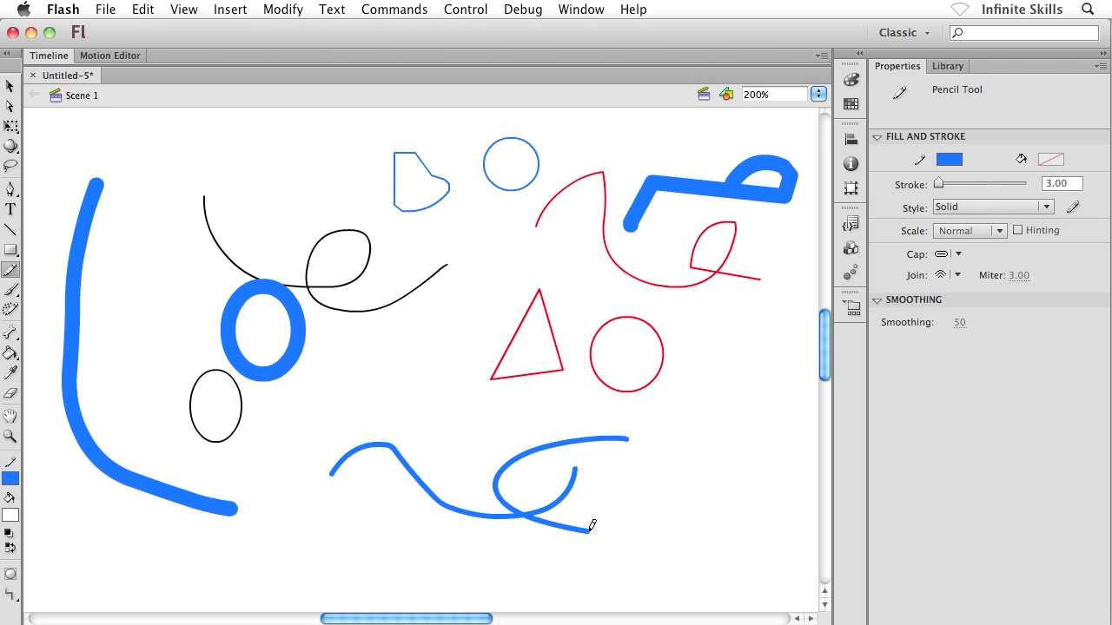
pyautogui.press('super+a')
# Step: Delete all drawings, then set the pencil to a green stroke at thickness 2
pyautogui.press('Delete')
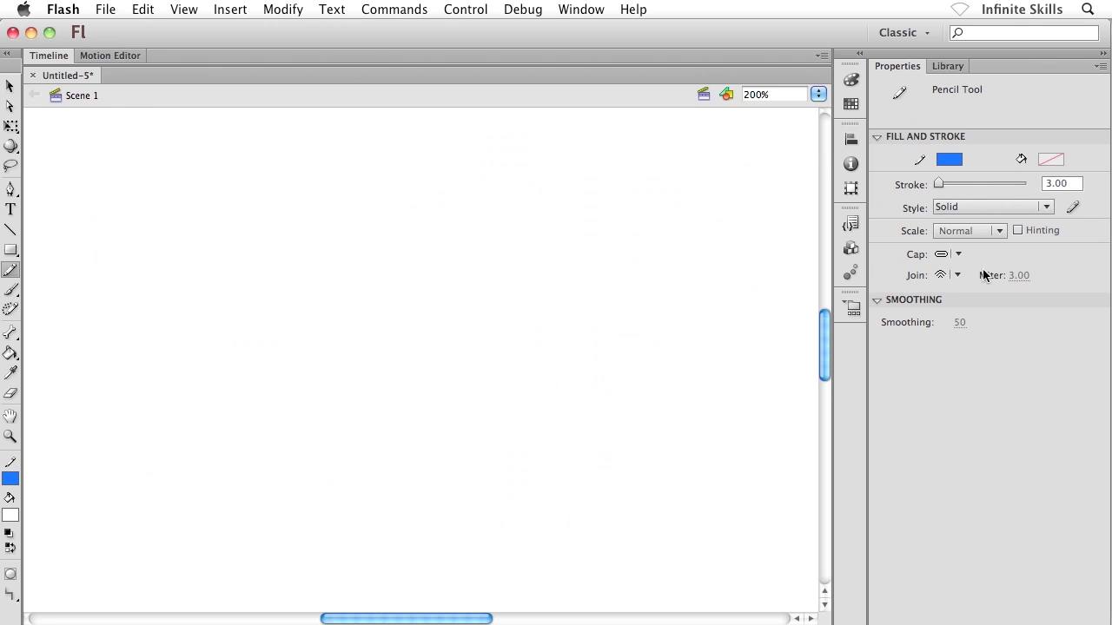
pyautogui.click(957, 162)
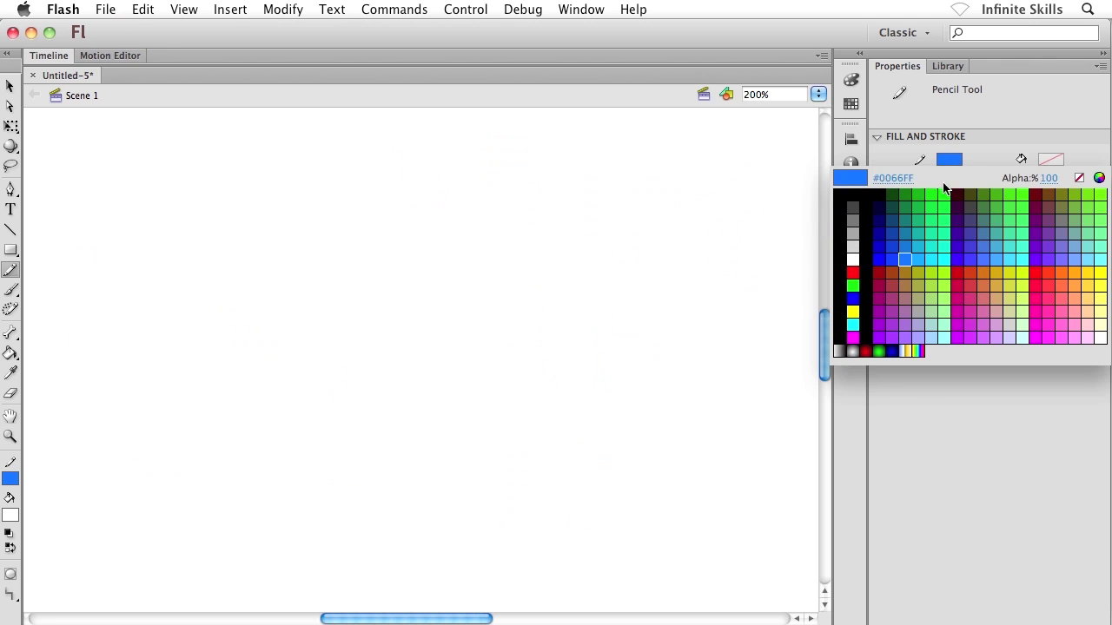
pyautogui.click(935, 219)
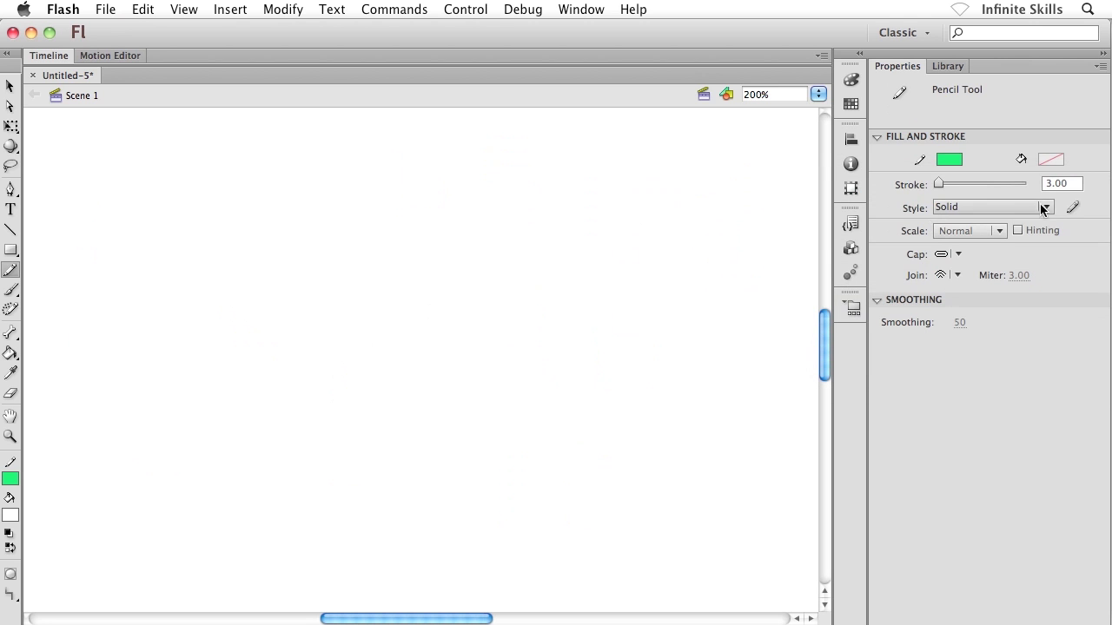
pyautogui.click(1070, 185)
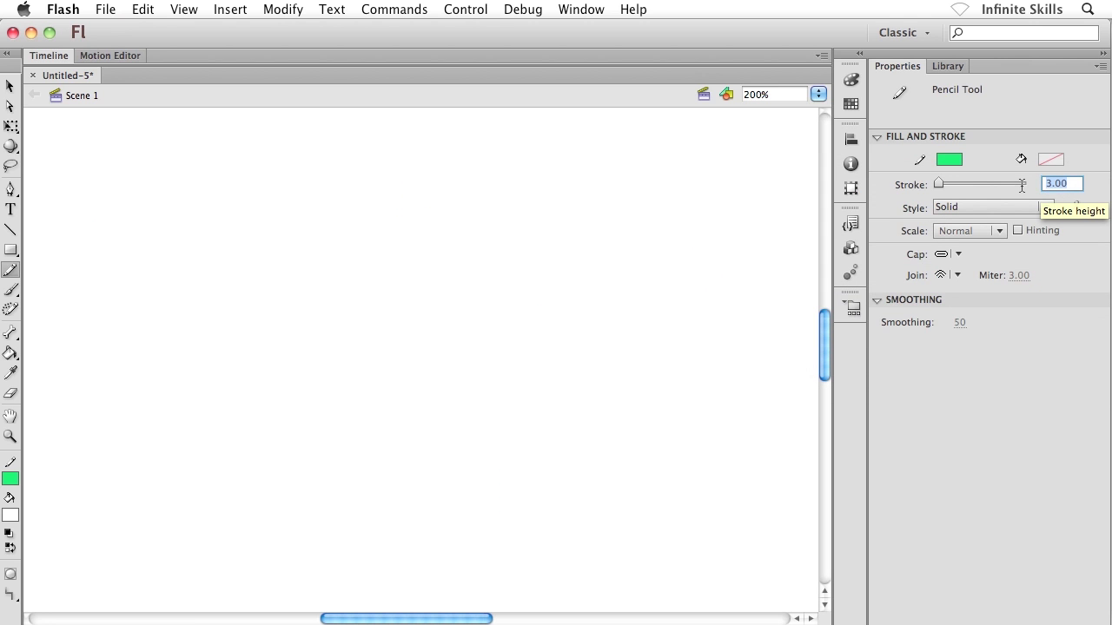
pyautogui.write('2')
pyautogui.press('Return')
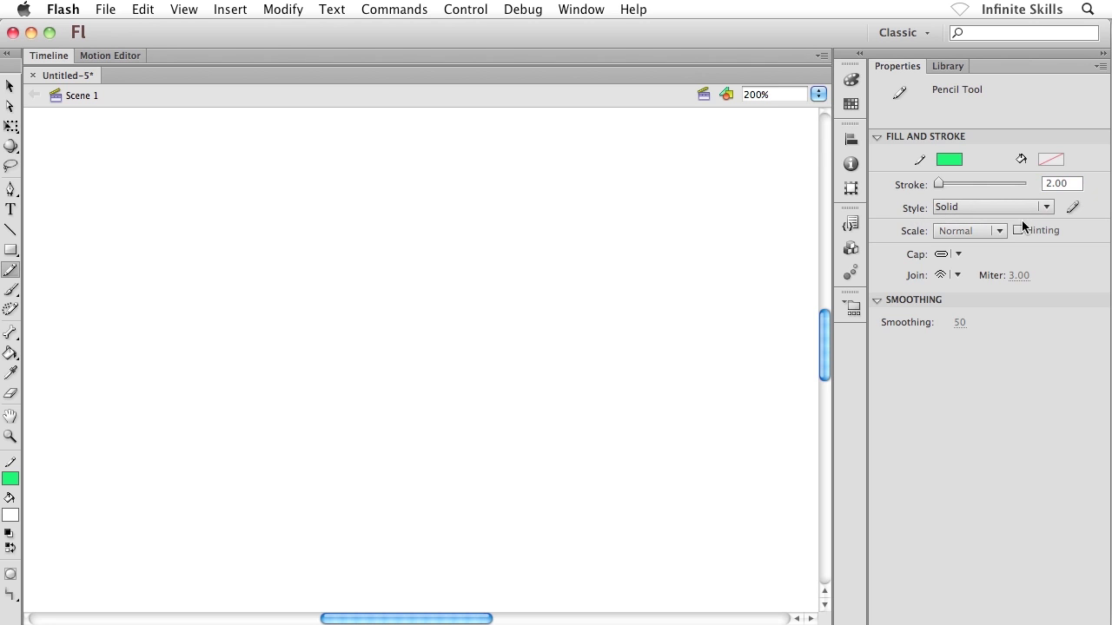
# Step: Switch the stroke style to Dashed and draw a green dashed arc, triangle and rectangle
pyautogui.click(1046, 209)
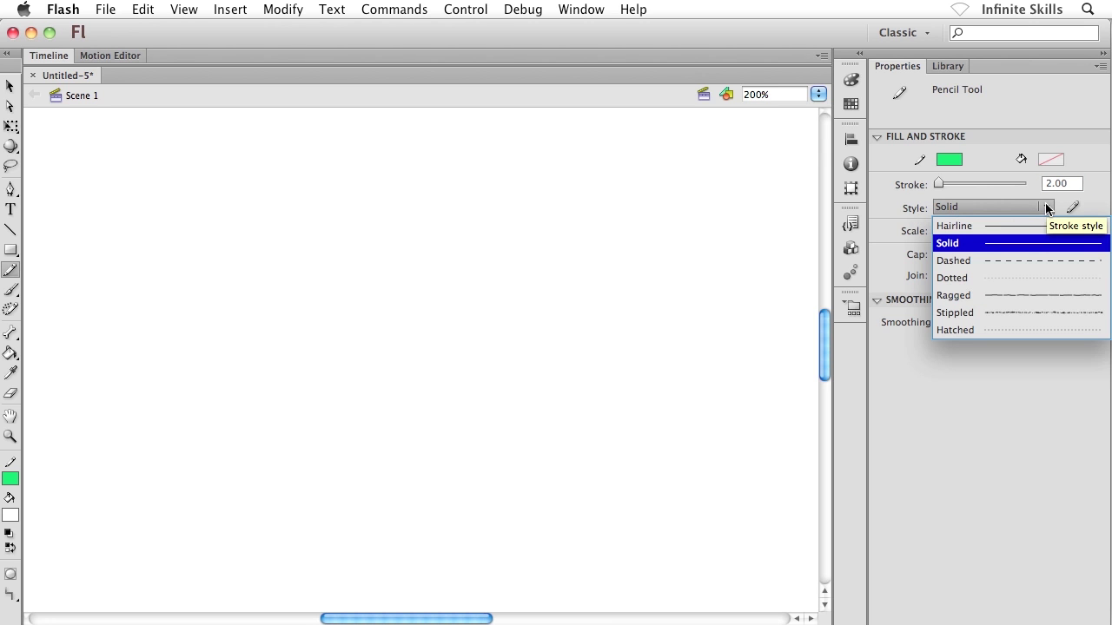
pyautogui.click(958, 262)
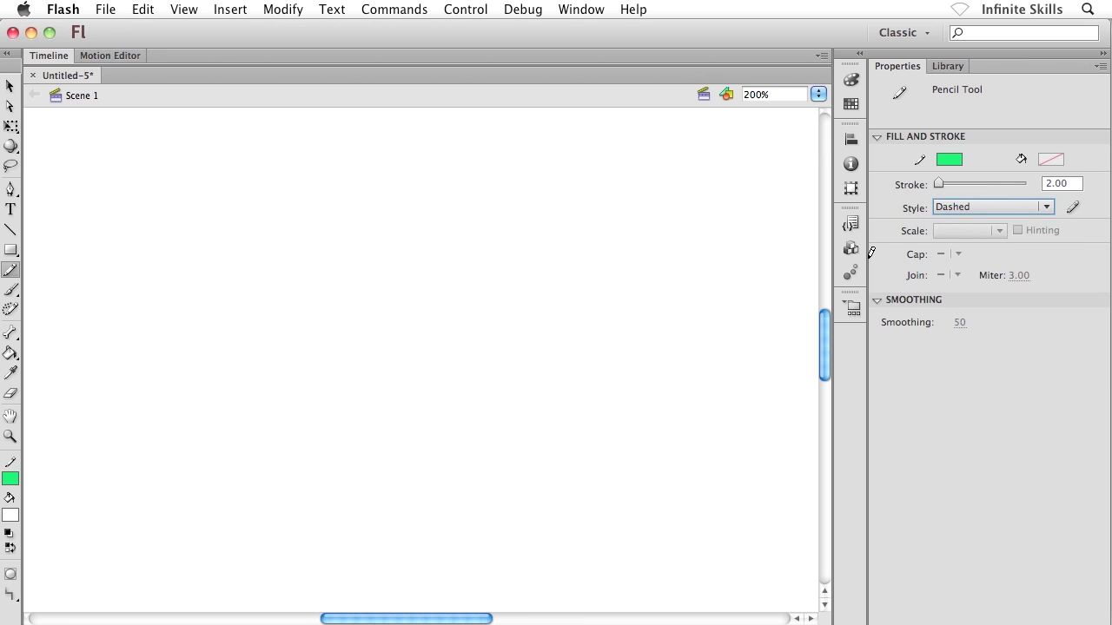
pyautogui.moveTo(149, 184)
pyautogui.mouseDown()
pyautogui.moveTo(163, 294)
pyautogui.moveTo(265, 376)
pyautogui.moveTo(322, 386)
pyautogui.mouseUp()
pyautogui.moveTo(432, 162)
pyautogui.mouseDown()
pyautogui.moveTo(361, 260)
pyautogui.moveTo(499, 260)
pyautogui.moveTo(433, 162)
pyautogui.mouseUp()
pyautogui.moveTo(572, 157)
pyautogui.mouseDown()
pyautogui.moveTo(569, 262)
pyautogui.moveTo(727, 265)
pyautogui.moveTo(738, 243)
pyautogui.moveTo(738, 157)
pyautogui.moveTo(570, 156)
pyautogui.mouseUp()
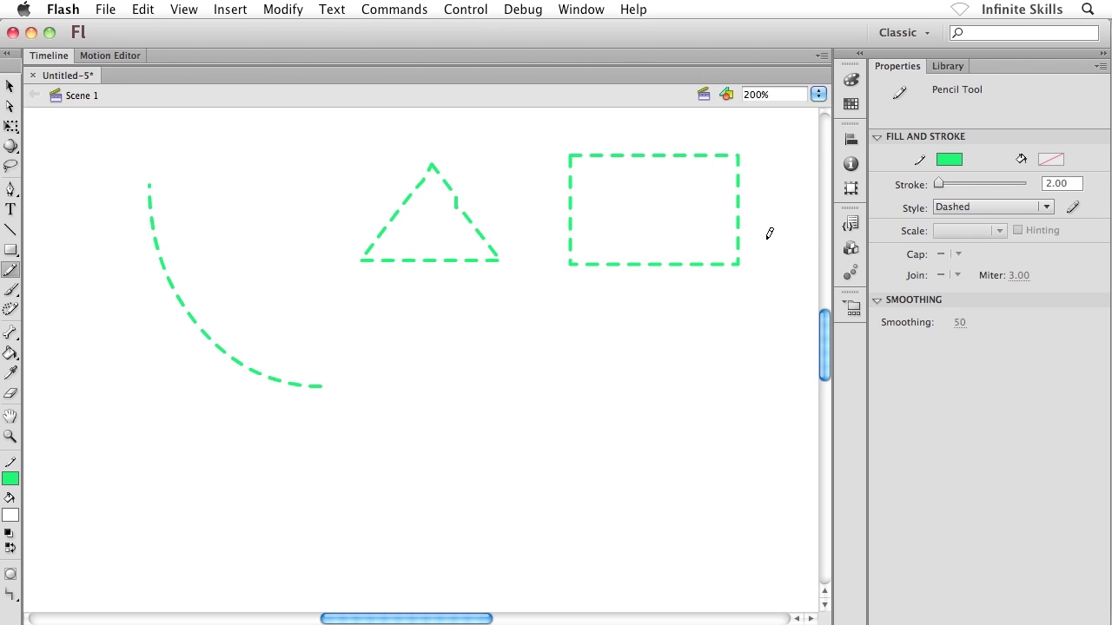
# Step: Set the style to Dotted and colour to blue, then draw a dotted wavy line and rectangle
pyautogui.click(989, 205)
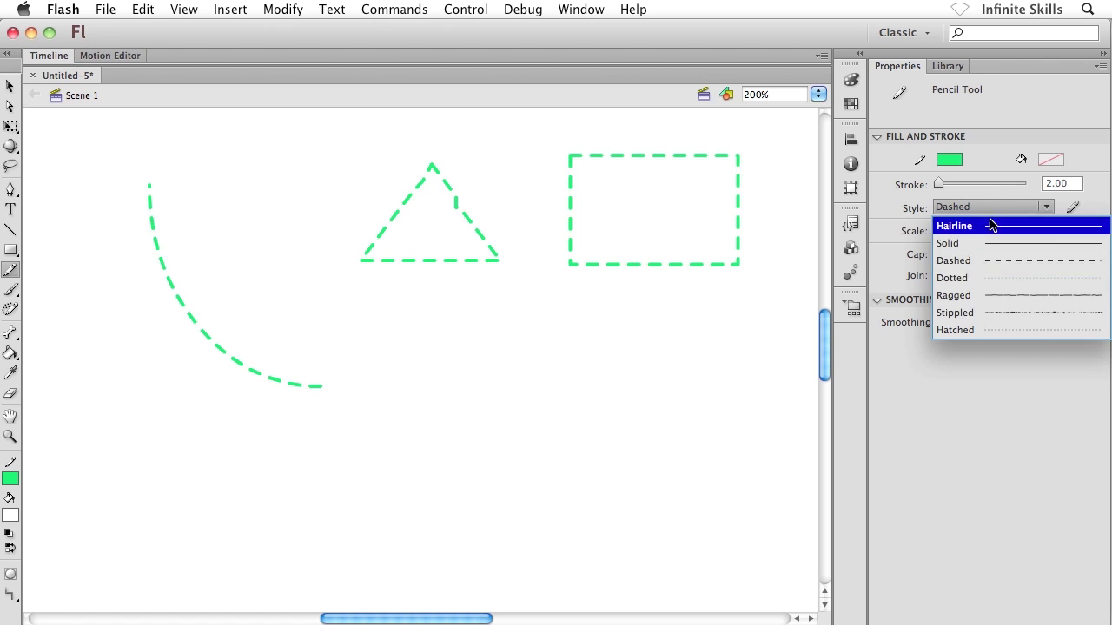
pyautogui.click(968, 279)
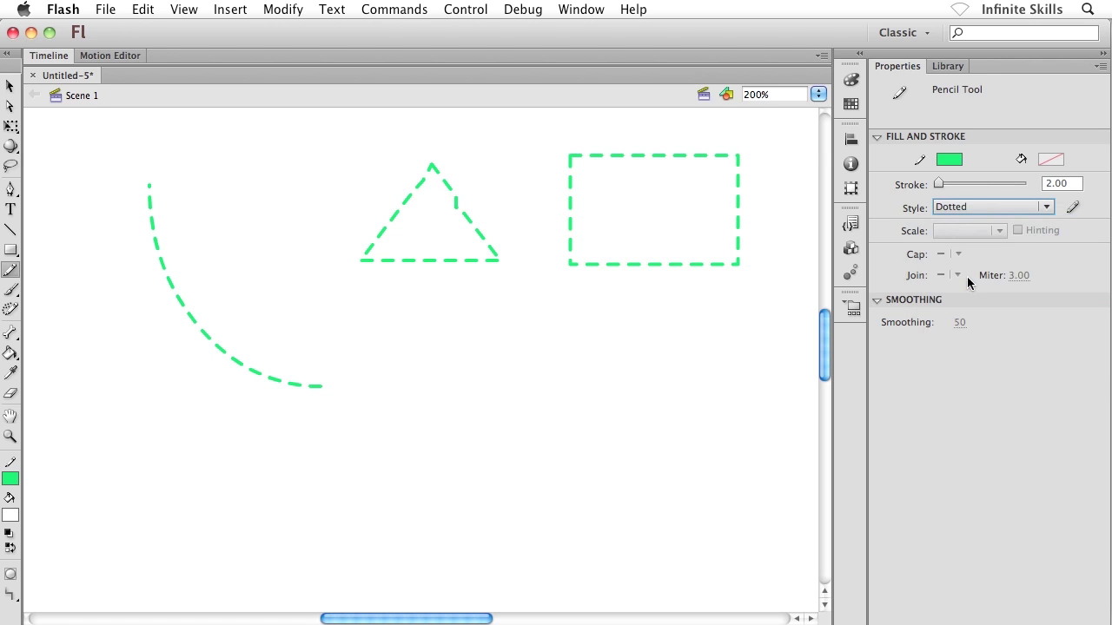
pyautogui.click(950, 159)
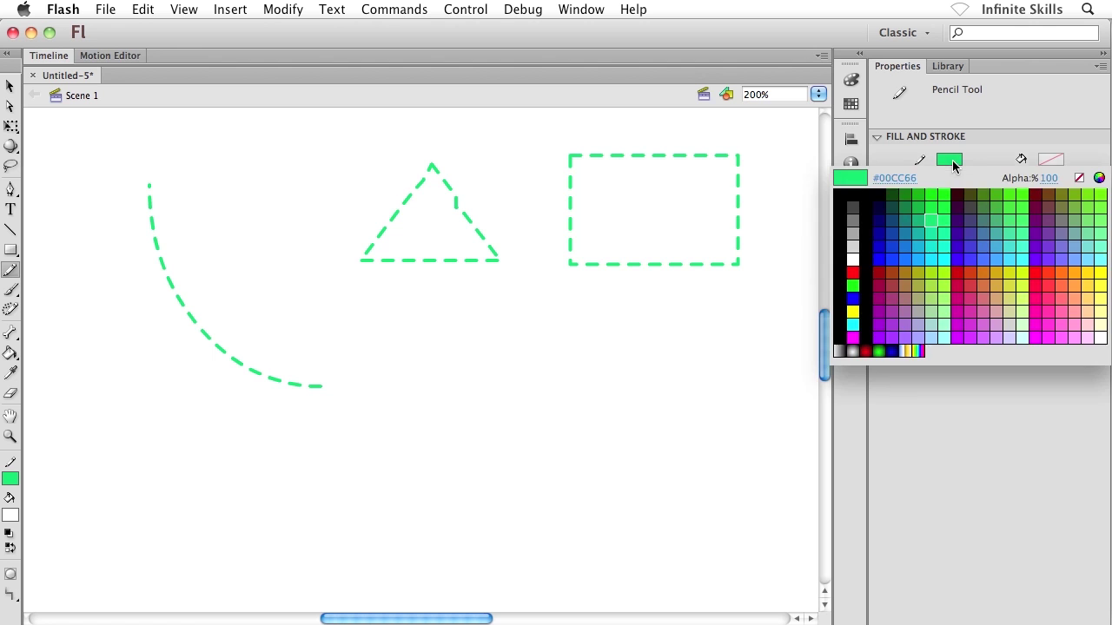
pyautogui.click(912, 247)
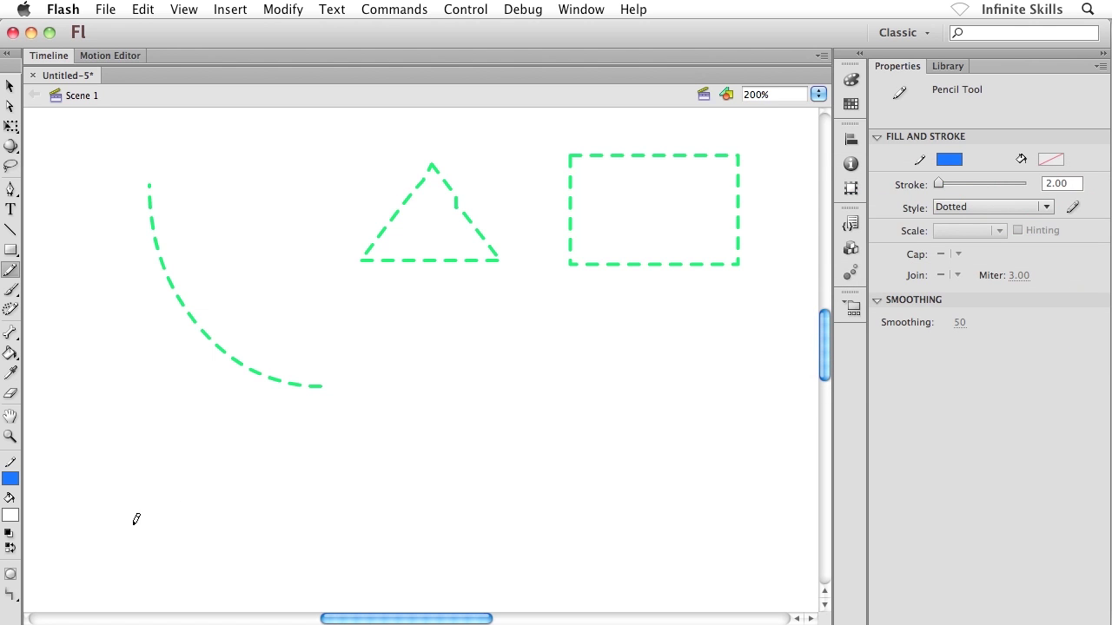
pyautogui.moveTo(130, 529)
pyautogui.mouseDown()
pyautogui.moveTo(143, 423)
pyautogui.moveTo(196, 424)
pyautogui.moveTo(223, 470)
pyautogui.moveTo(295, 500)
pyautogui.moveTo(370, 440)
pyautogui.mouseUp()
pyautogui.moveTo(433, 379)
pyautogui.mouseDown()
pyautogui.moveTo(437, 455)
pyautogui.moveTo(521, 458)
pyautogui.moveTo(529, 356)
pyautogui.moveTo(428, 354)
pyautogui.moveTo(432, 381)
pyautogui.mouseUp()
# Step: Switch the style to Stippled and draw a stippled wave at right and a teardrop loop
pyautogui.click(1047, 206)
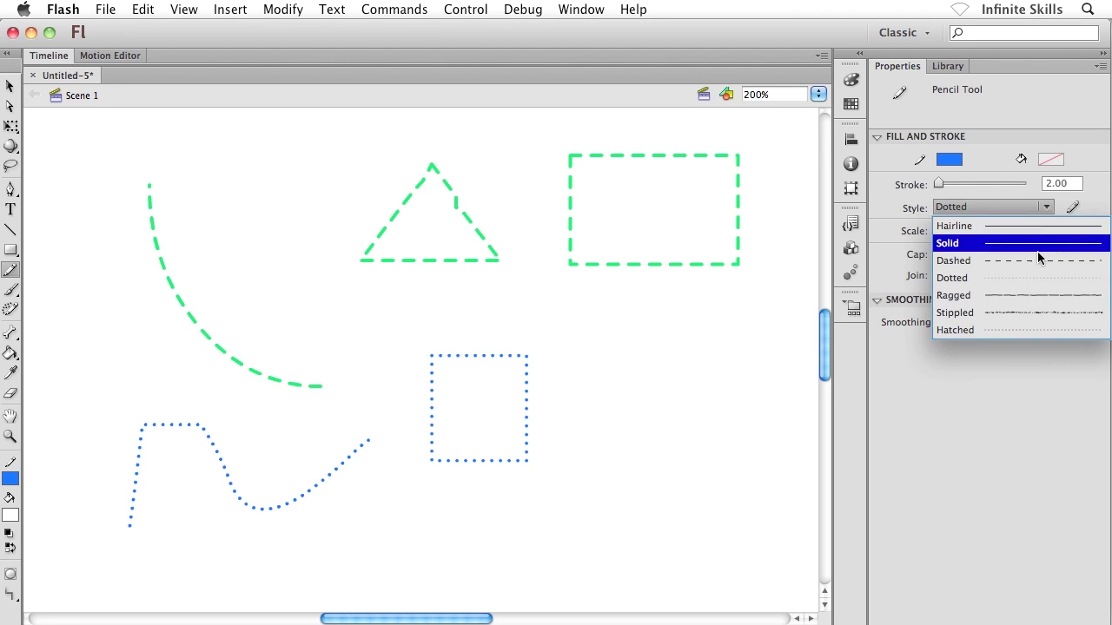
pyautogui.click(959, 315)
pyautogui.moveTo(576, 443)
pyautogui.mouseDown()
pyautogui.moveTo(614, 387)
pyautogui.moveTo(738, 446)
pyautogui.moveTo(747, 377)
pyautogui.mouseUp()
pyautogui.moveTo(333, 296)
pyautogui.mouseDown()
pyautogui.moveTo(291, 193)
pyautogui.moveTo(192, 192)
pyautogui.moveTo(210, 255)
pyautogui.moveTo(294, 283)
pyautogui.mouseUp()
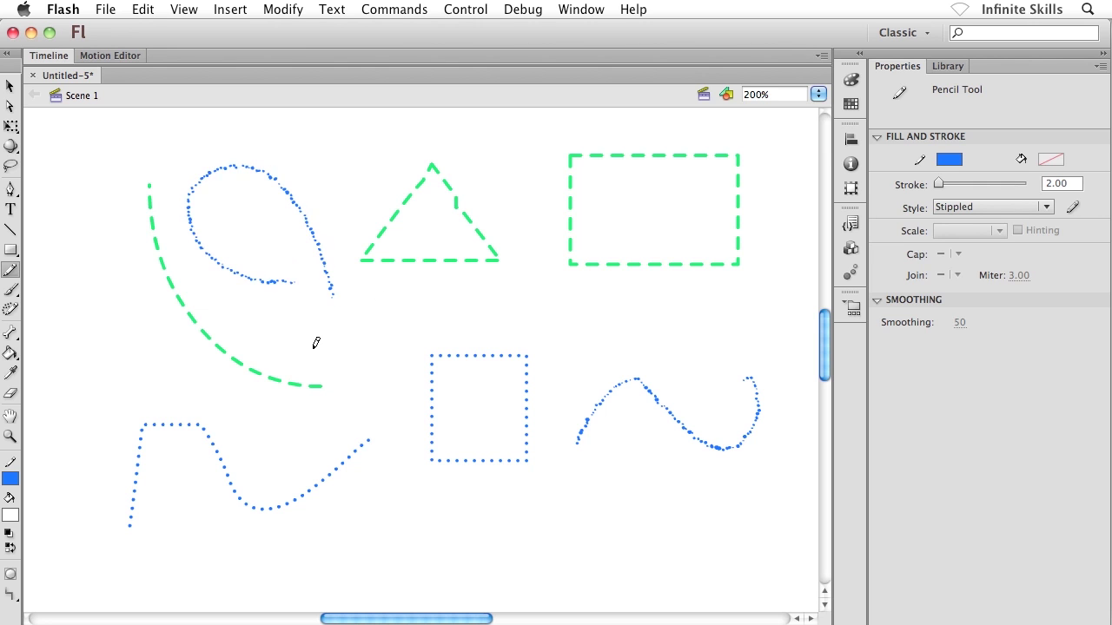
# Step: Open the Stroke Style dialog for the stippled pencil line
pyautogui.click(1073, 209)
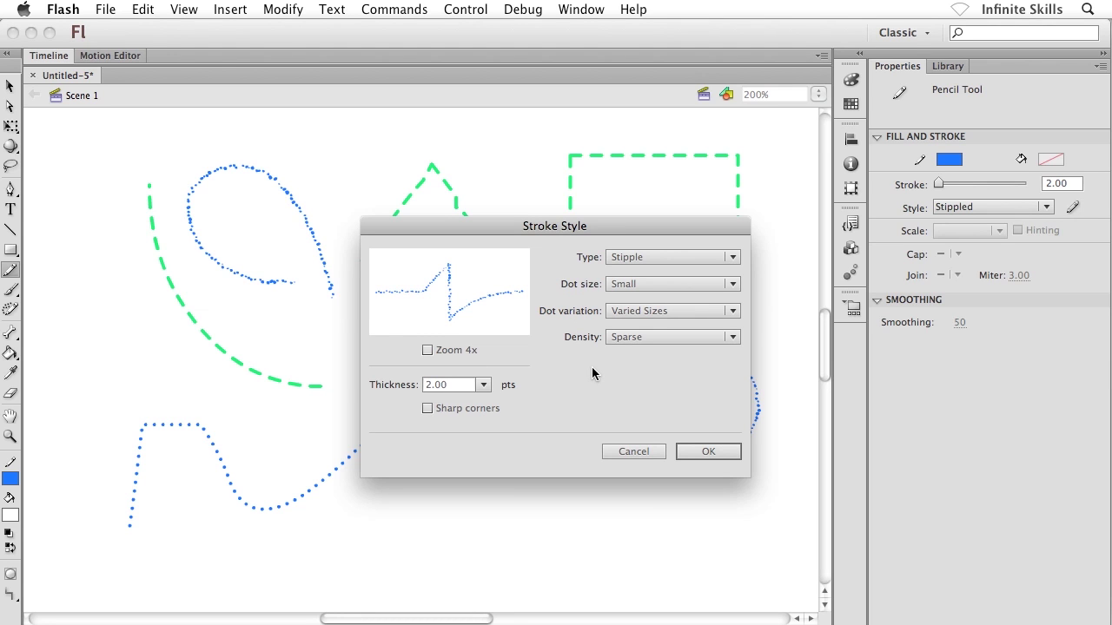
# Step: Close the Stroke Style dialog, then set the pencil to a Solid style with orange (#CC9933) stroke
pyautogui.click(610, 452)
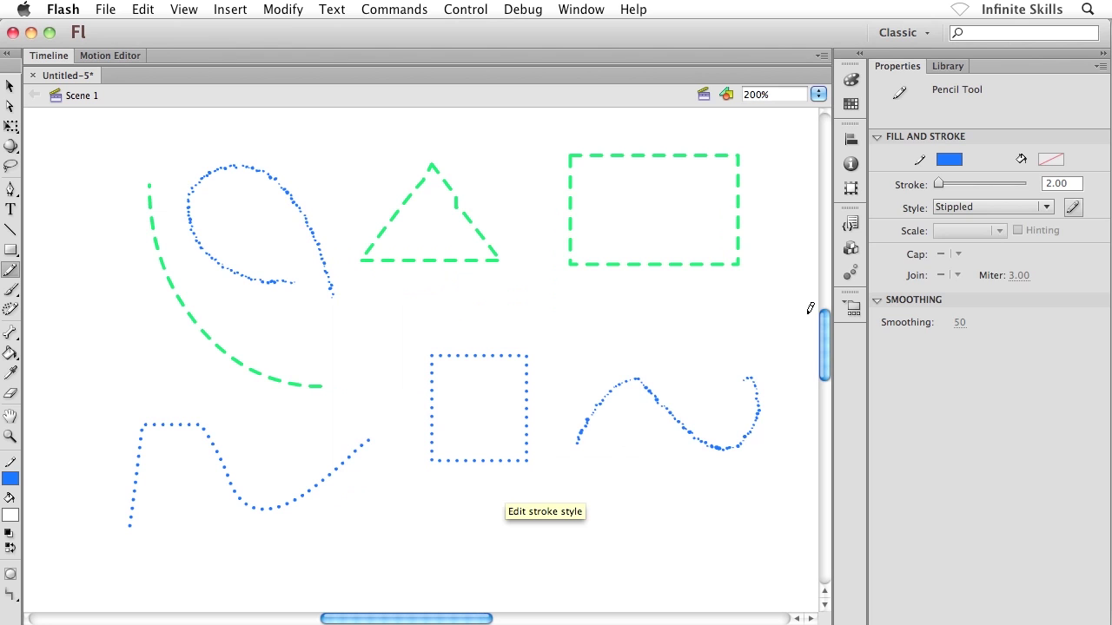
pyautogui.click(1043, 208)
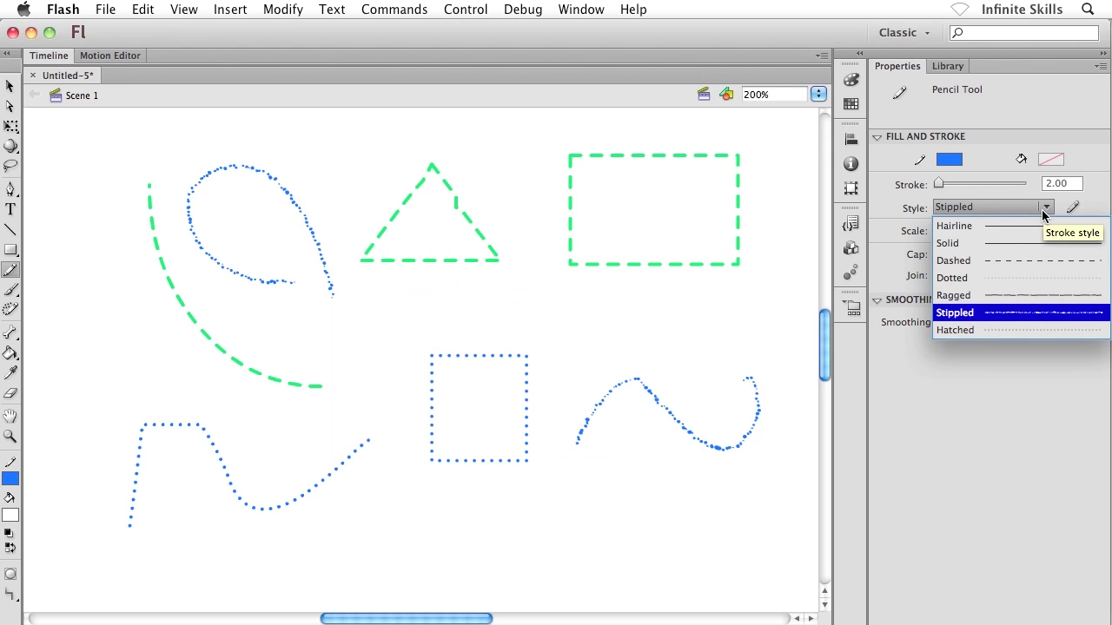
pyautogui.click(976, 246)
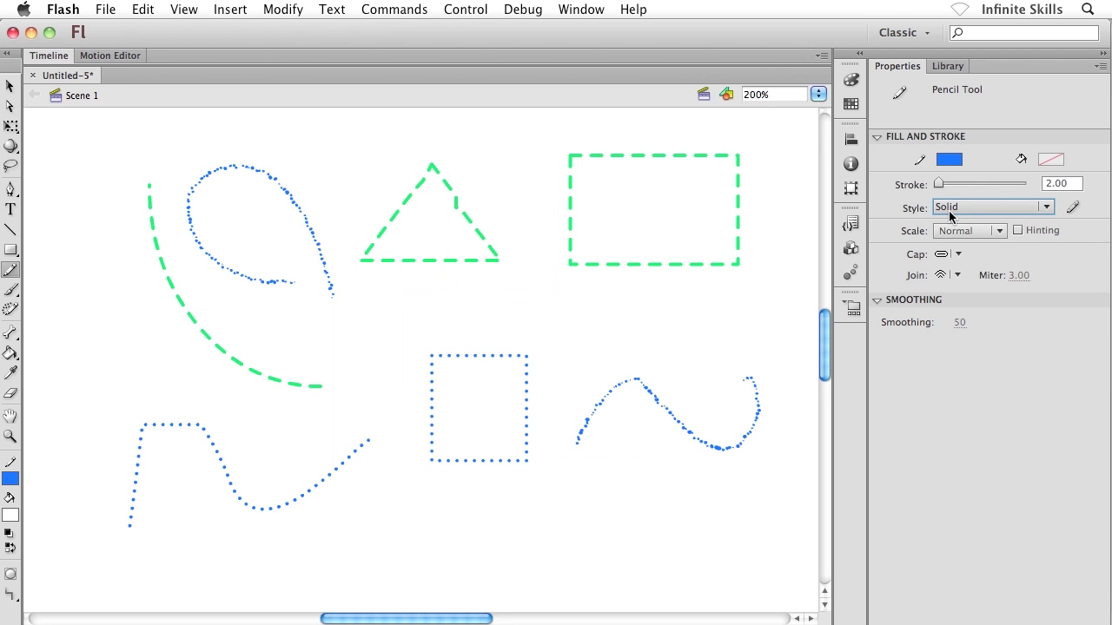
pyautogui.click(951, 163)
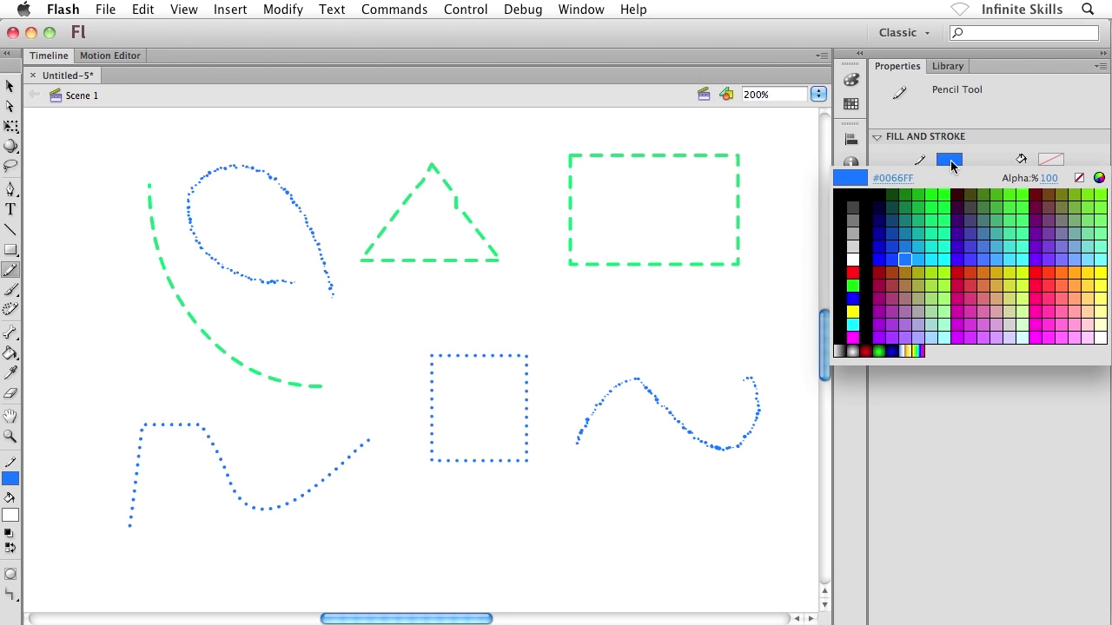
pyautogui.click(1004, 280)
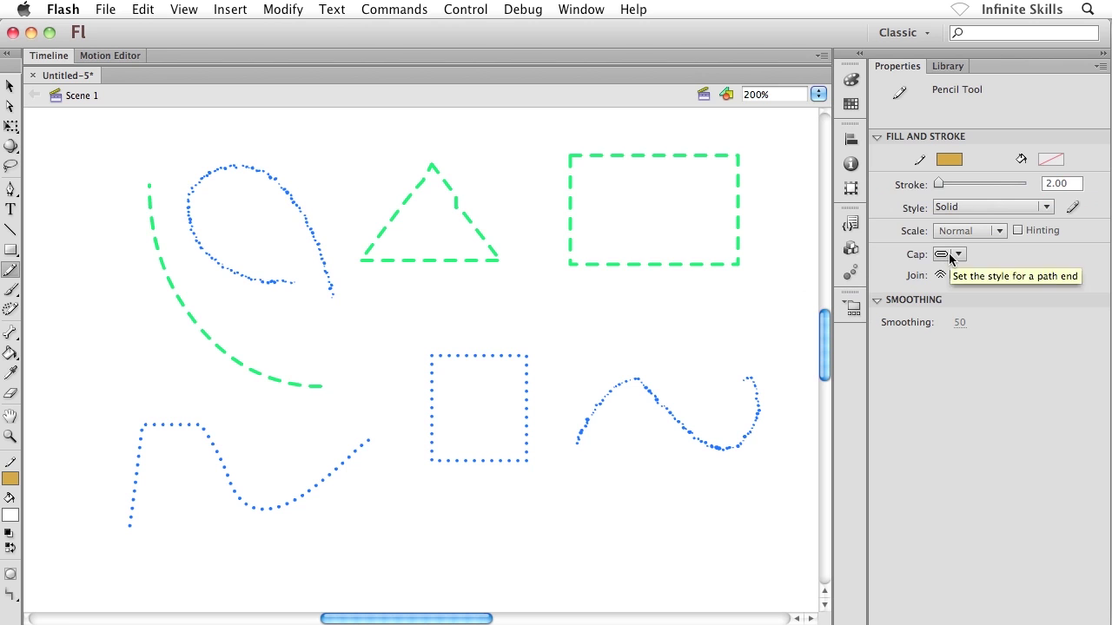
# Step: Draw a straight orange line, zoom on its left end, and add two round-capped curves
pyautogui.moveTo(436, 306); pyautogui.dragTo(675, 307)
pyautogui.press('super+space')
pyautogui.moveTo(428, 293); pyautogui.dragTo(453, 323)
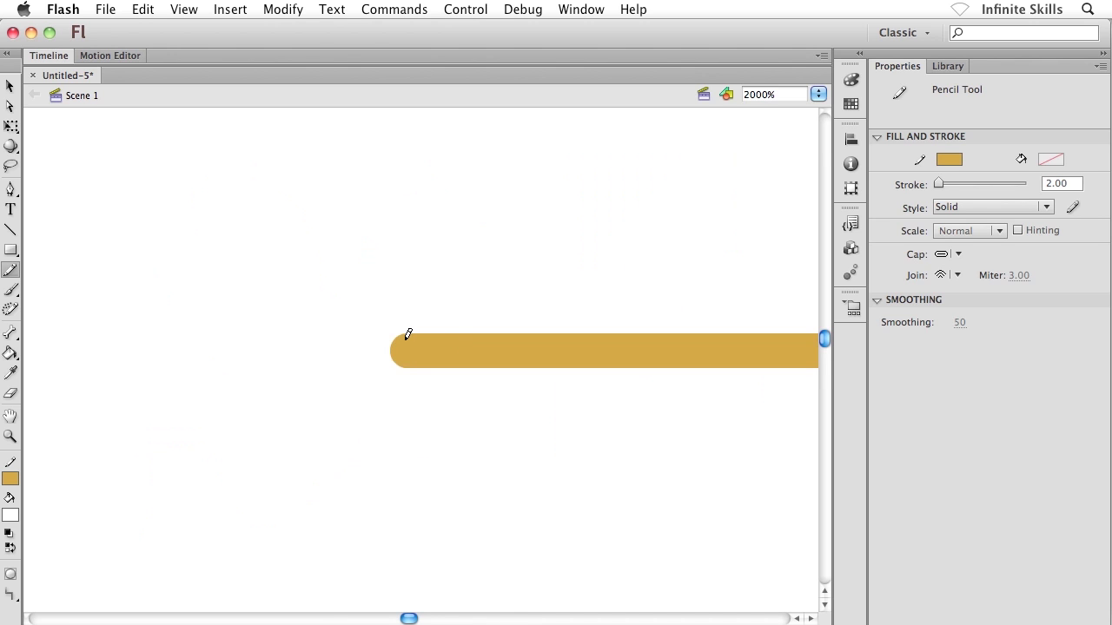
pyautogui.moveTo(299, 294)
pyautogui.mouseDown()
pyautogui.moveTo(310, 281)
pyautogui.moveTo(489, 240)
pyautogui.moveTo(510, 252)
pyautogui.mouseUp()
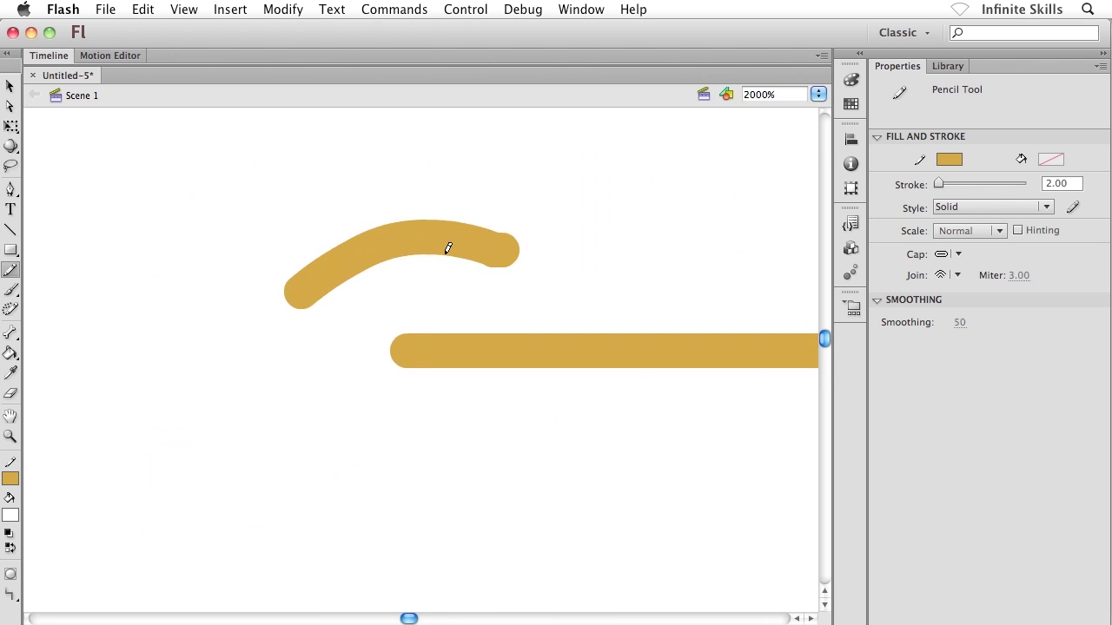
pyautogui.moveTo(225, 350)
pyautogui.mouseDown()
pyautogui.moveTo(220, 402)
pyautogui.moveTo(301, 476)
pyautogui.mouseUp()
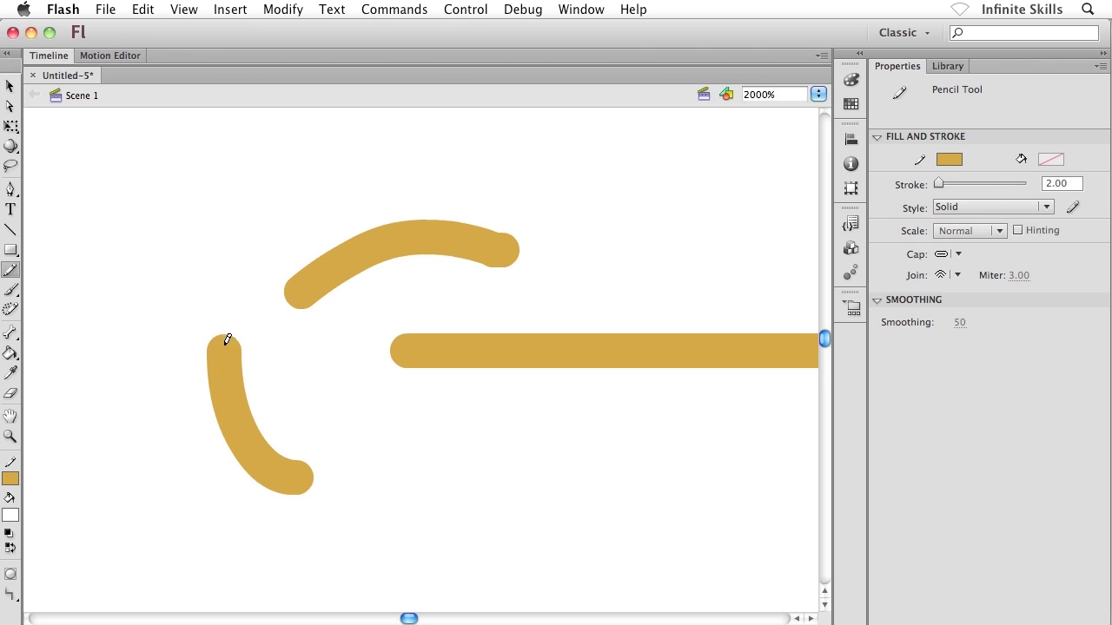
# Step: Set the pencil Cap to None and draw two flat-ended arcs at the left
pyautogui.click(951, 255)
pyautogui.click(960, 276)
pyautogui.moveTo(138, 314)
pyautogui.mouseDown()
pyautogui.moveTo(179, 235)
pyautogui.moveTo(271, 194)
pyautogui.mouseUp()
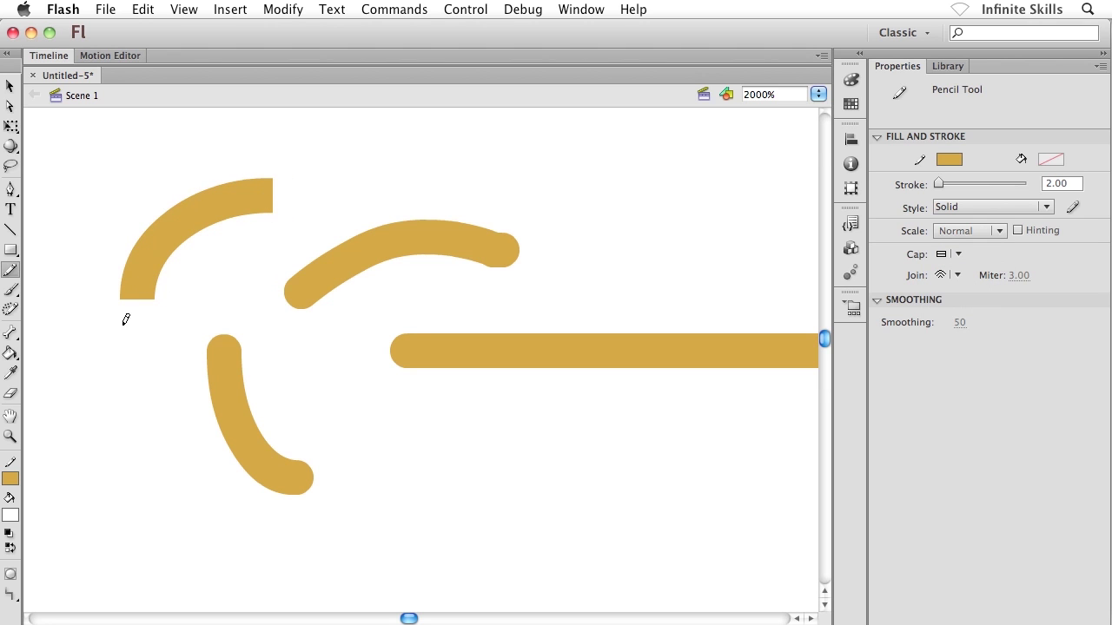
pyautogui.moveTo(89, 393)
pyautogui.mouseDown()
pyautogui.moveTo(92, 418)
pyautogui.moveTo(164, 488)
pyautogui.mouseUp()
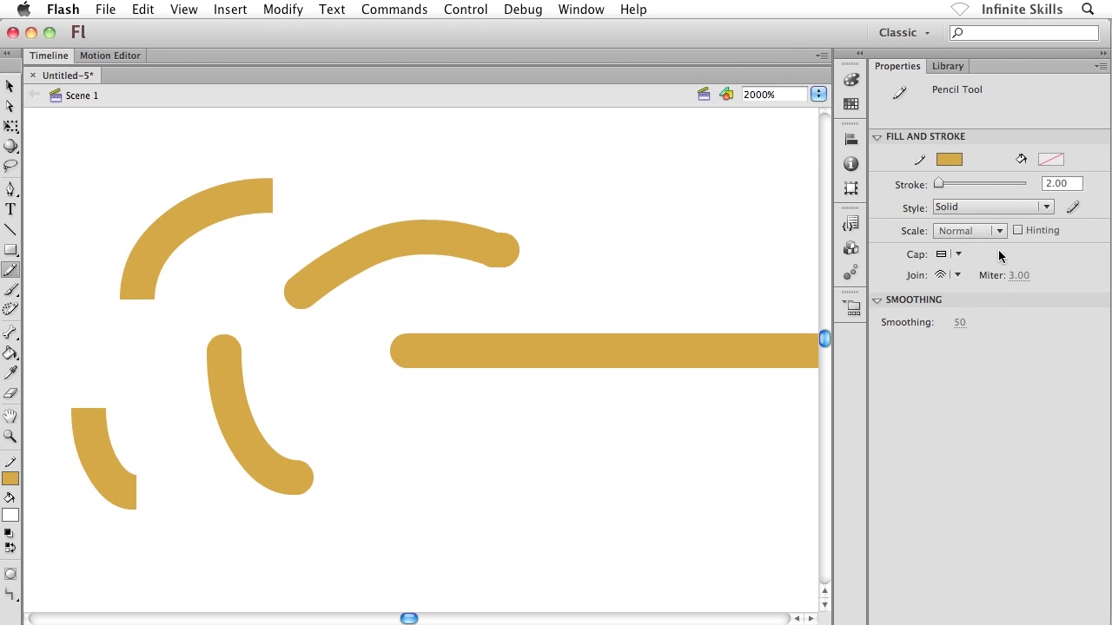
# Step: Switch Cap to Square and draw a stroke below the bar and a wave at upper right
pyautogui.click(954, 254)
pyautogui.click(969, 307)
pyautogui.moveTo(547, 491); pyautogui.dragTo(358, 427)
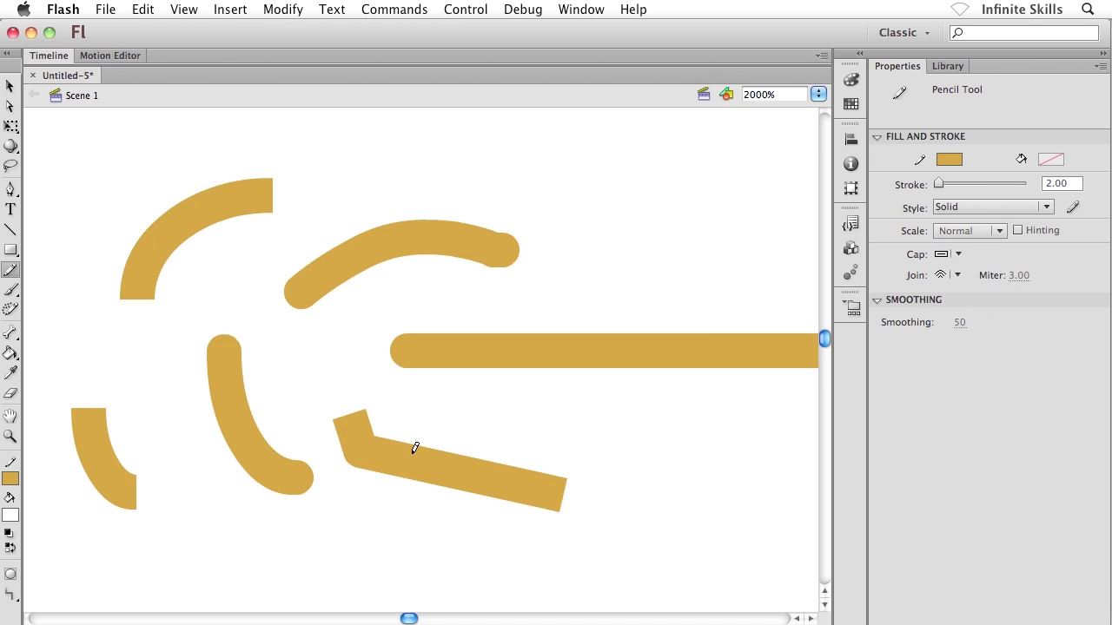
pyautogui.moveTo(584, 305)
pyautogui.mouseDown()
pyautogui.moveTo(678, 216)
pyautogui.moveTo(762, 231)
pyautogui.moveTo(786, 212)
pyautogui.mouseUp()
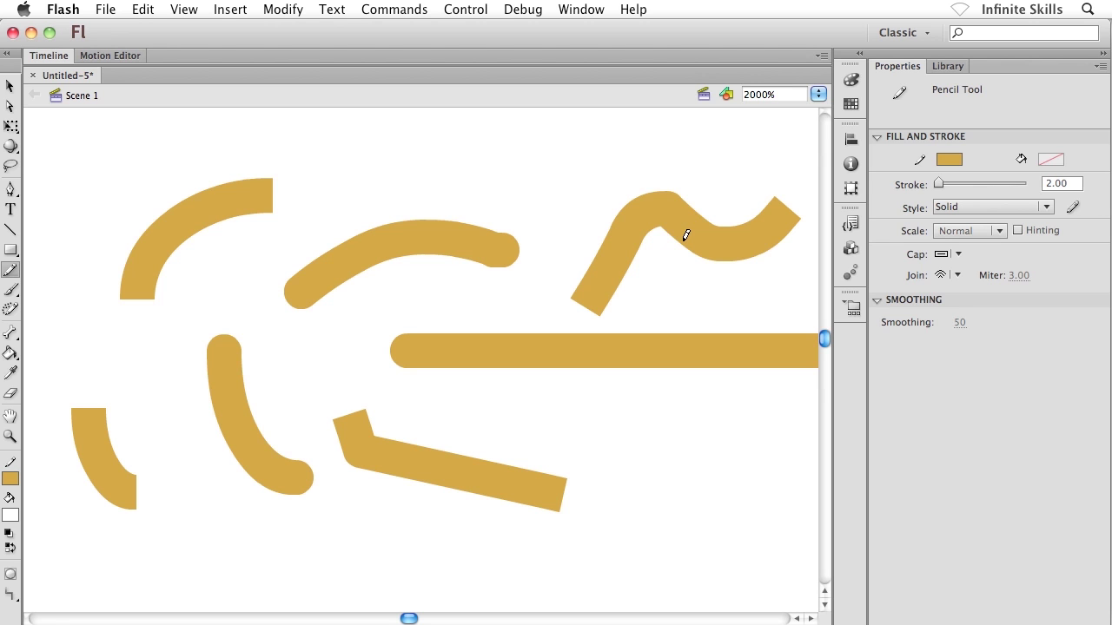
# Step: Set the pencil Cap back to Round and the Join to Round
pyautogui.click(957, 255)
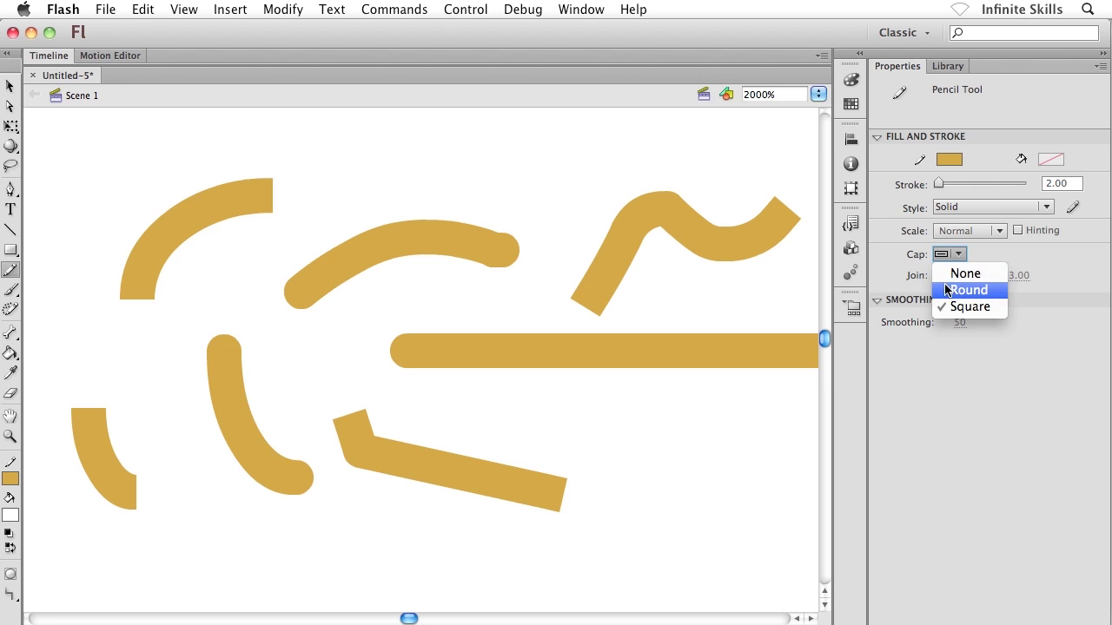
pyautogui.click(944, 292)
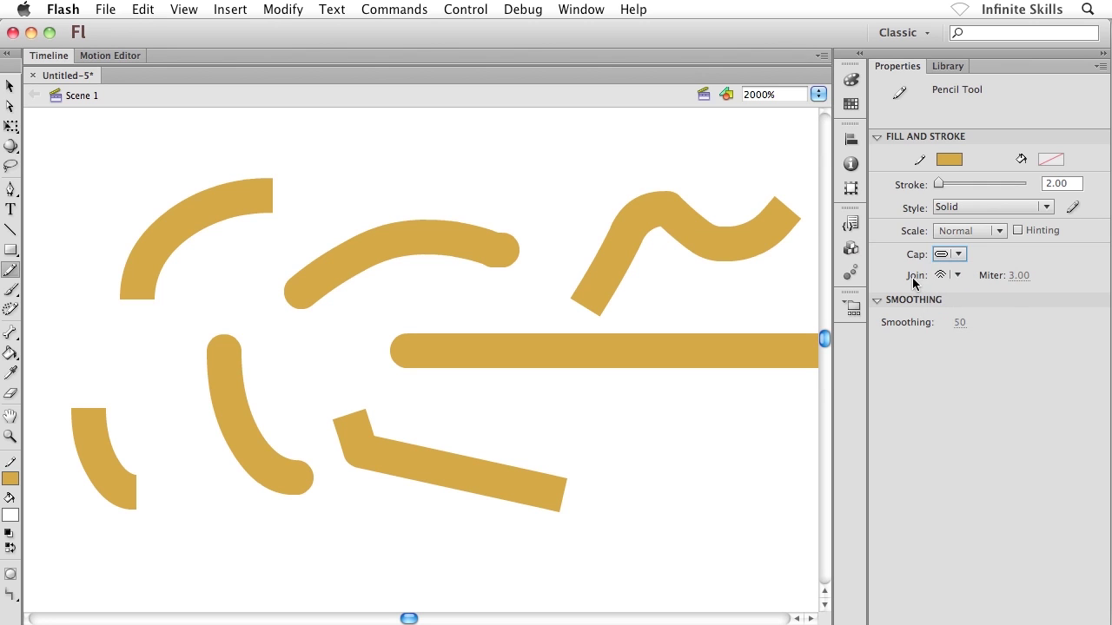
pyautogui.click(959, 278)
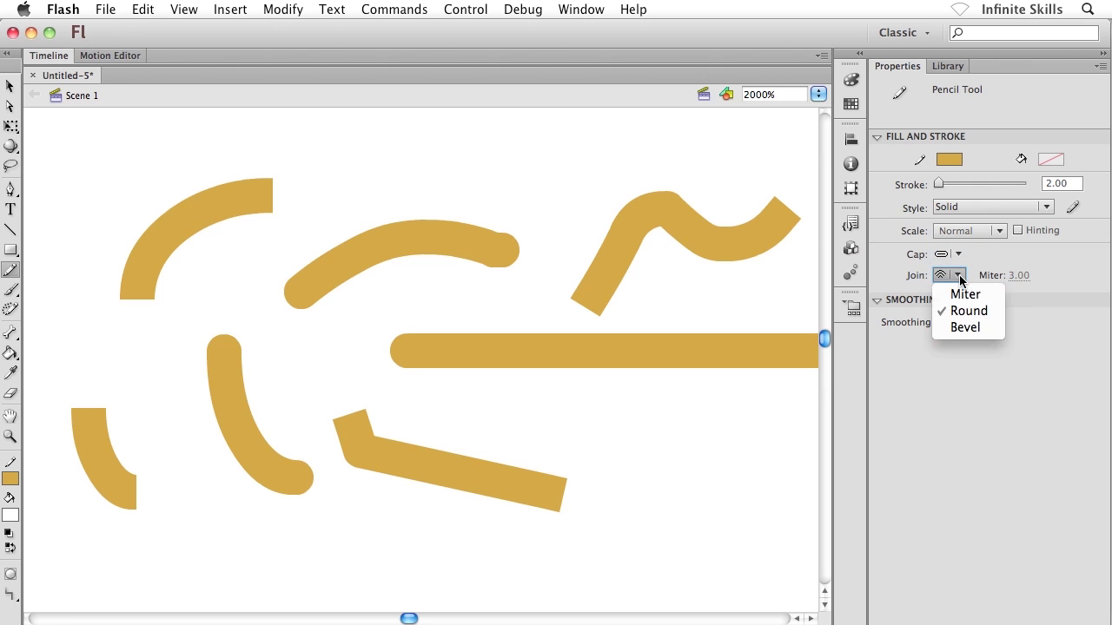
pyautogui.click(988, 378)
# Step: Draw a test chevron at lower right, then select all strokes and delete them
pyautogui.moveTo(571, 546)
pyautogui.mouseDown()
pyautogui.moveTo(665, 431)
pyautogui.moveTo(685, 425)
pyautogui.moveTo(759, 485)
pyautogui.mouseUp()
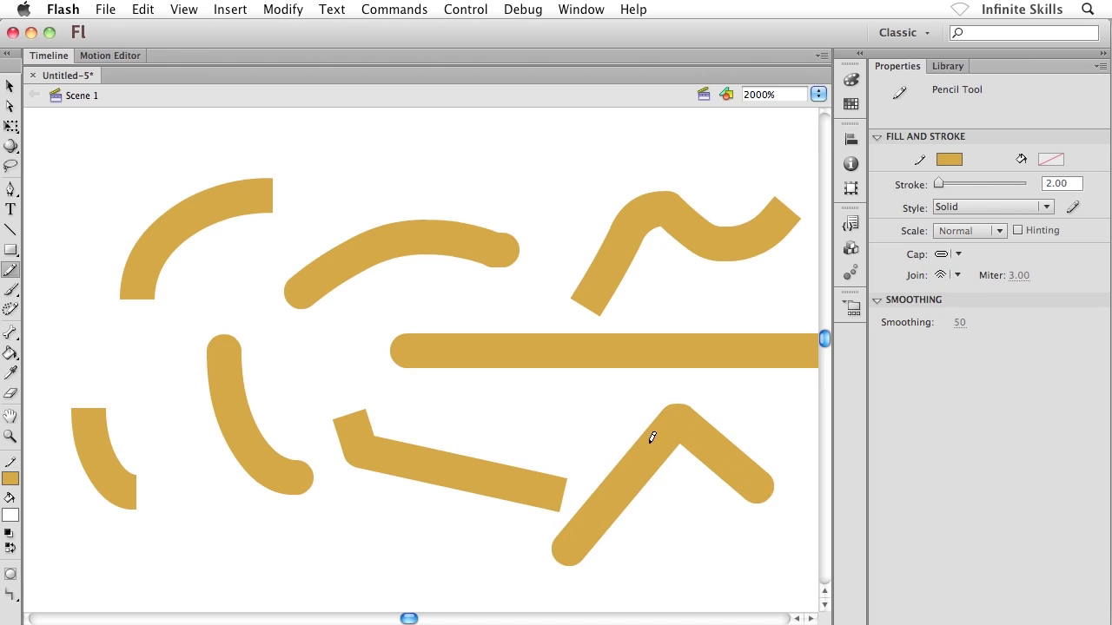
pyautogui.press('super+a')
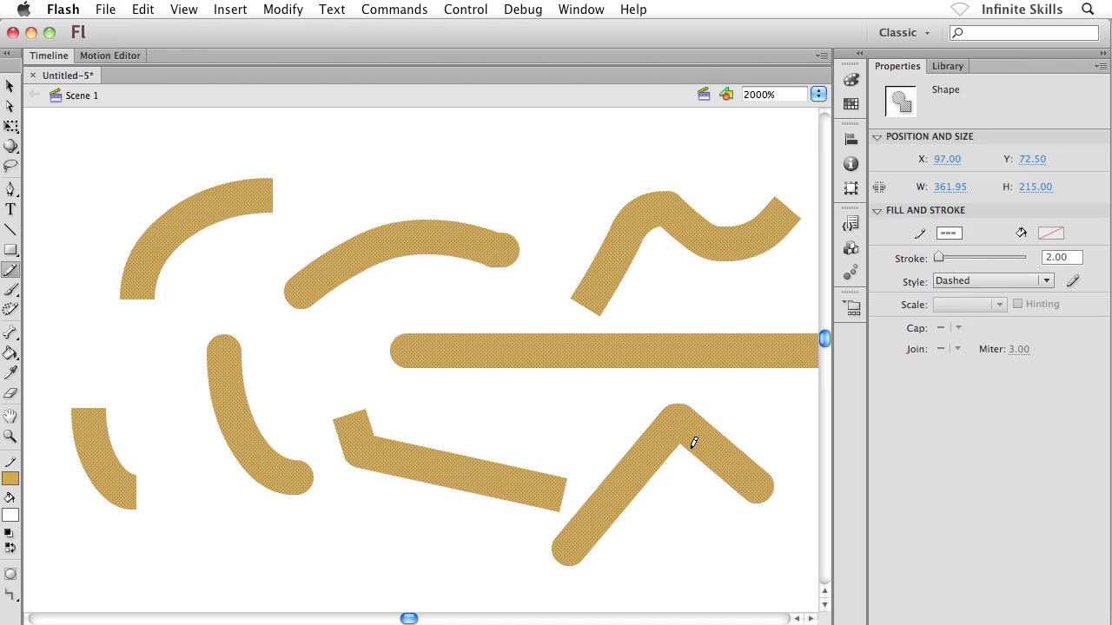
pyautogui.press('Delete')
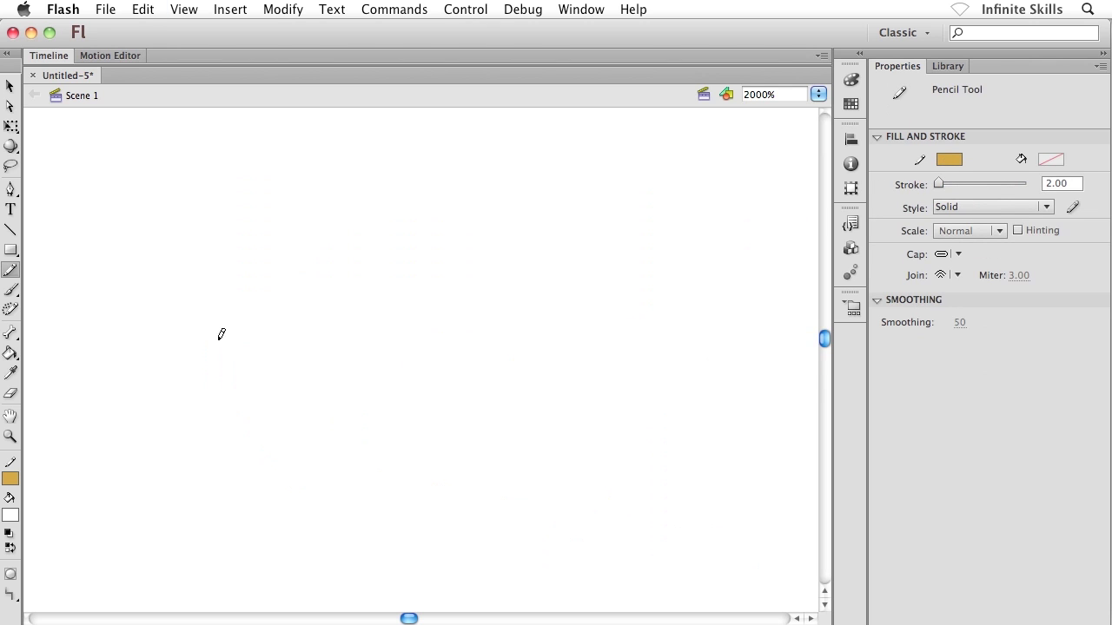
# Step: Draw two round-cornered chevrons at left, then two Bevel-join chevrons in the middle
pyautogui.moveTo(100, 330)
pyautogui.mouseDown()
pyautogui.moveTo(186, 196)
pyautogui.moveTo(322, 284)
pyautogui.mouseUp()
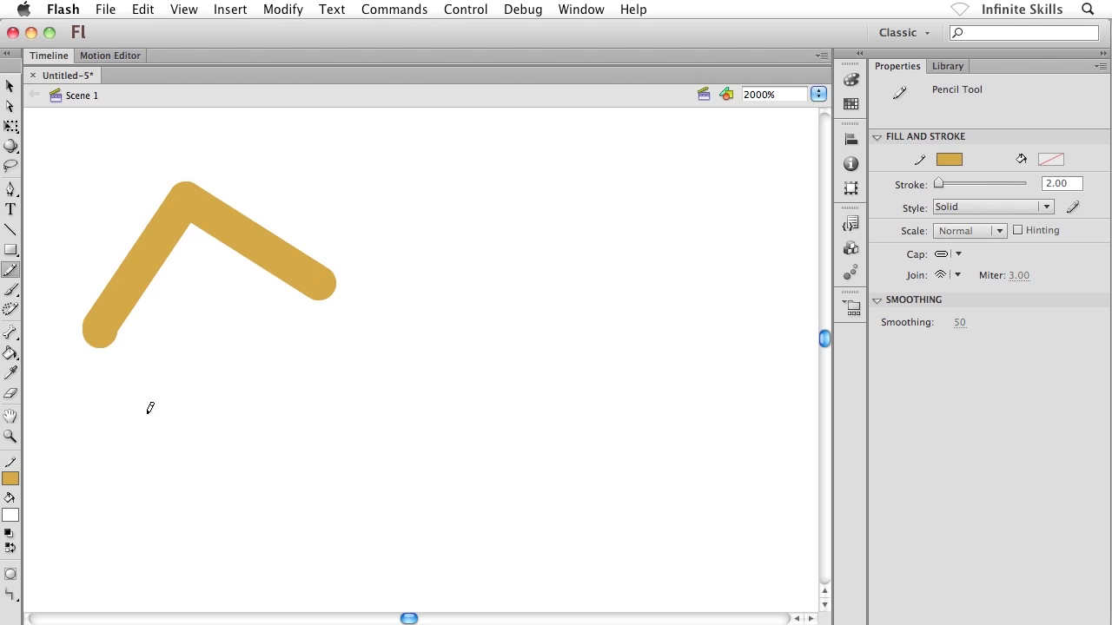
pyautogui.moveTo(113, 431)
pyautogui.mouseDown()
pyautogui.moveTo(199, 339)
pyautogui.moveTo(290, 372)
pyautogui.moveTo(289, 443)
pyautogui.mouseUp()
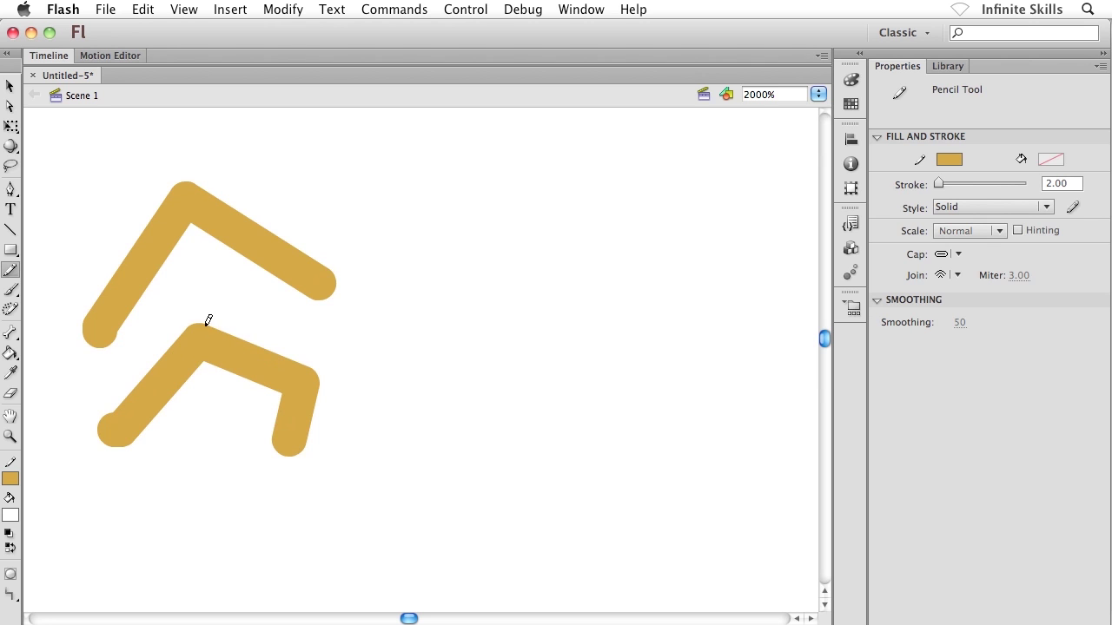
pyautogui.click(946, 274)
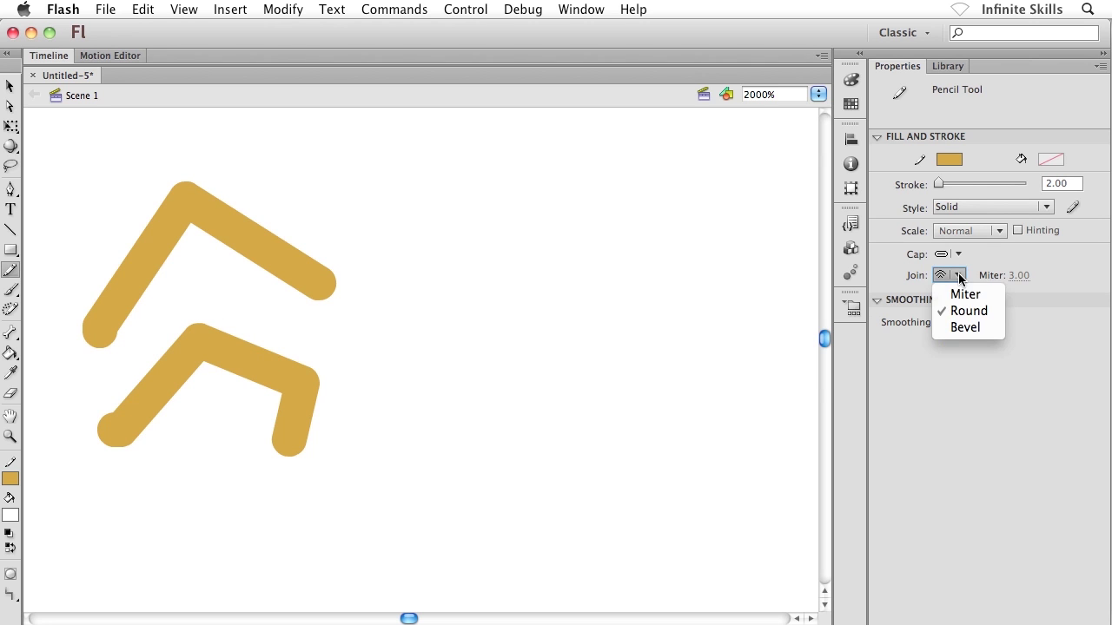
pyautogui.click(955, 329)
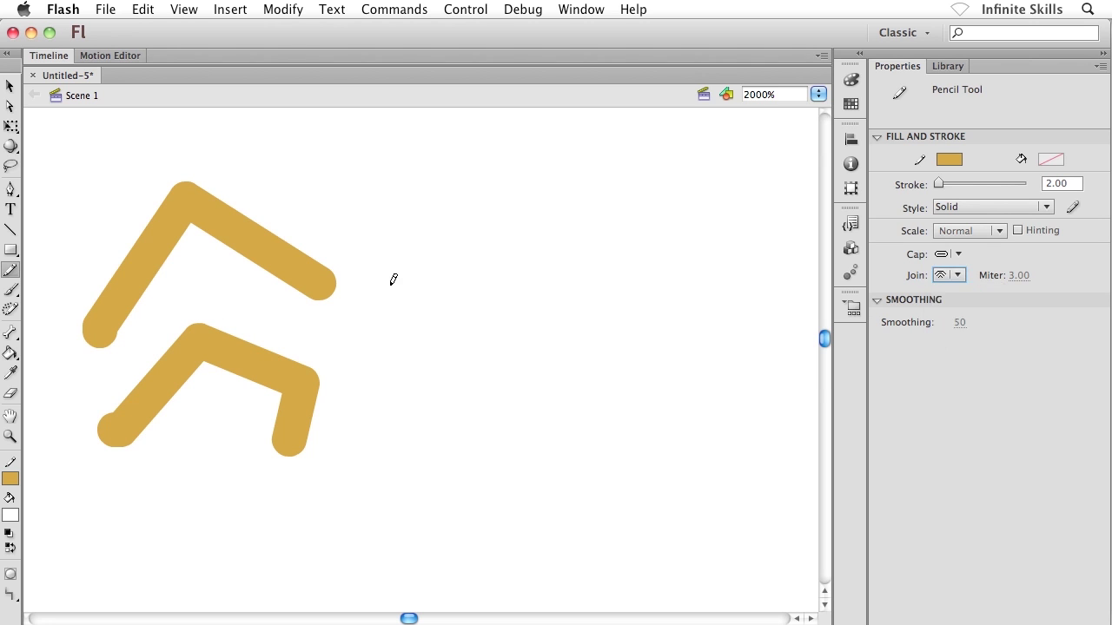
pyautogui.moveTo(391, 287)
pyautogui.mouseDown()
pyautogui.moveTo(532, 194)
pyautogui.moveTo(653, 278)
pyautogui.mouseUp()
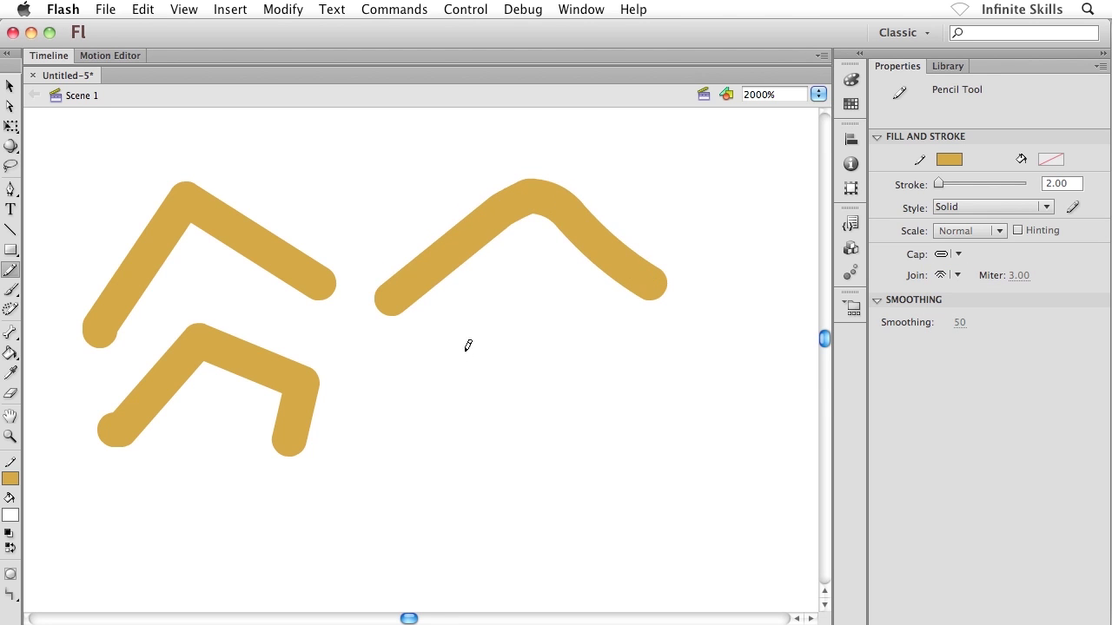
pyautogui.moveTo(462, 363)
pyautogui.mouseDown()
pyautogui.moveTo(541, 312)
pyautogui.moveTo(578, 374)
pyautogui.mouseUp()
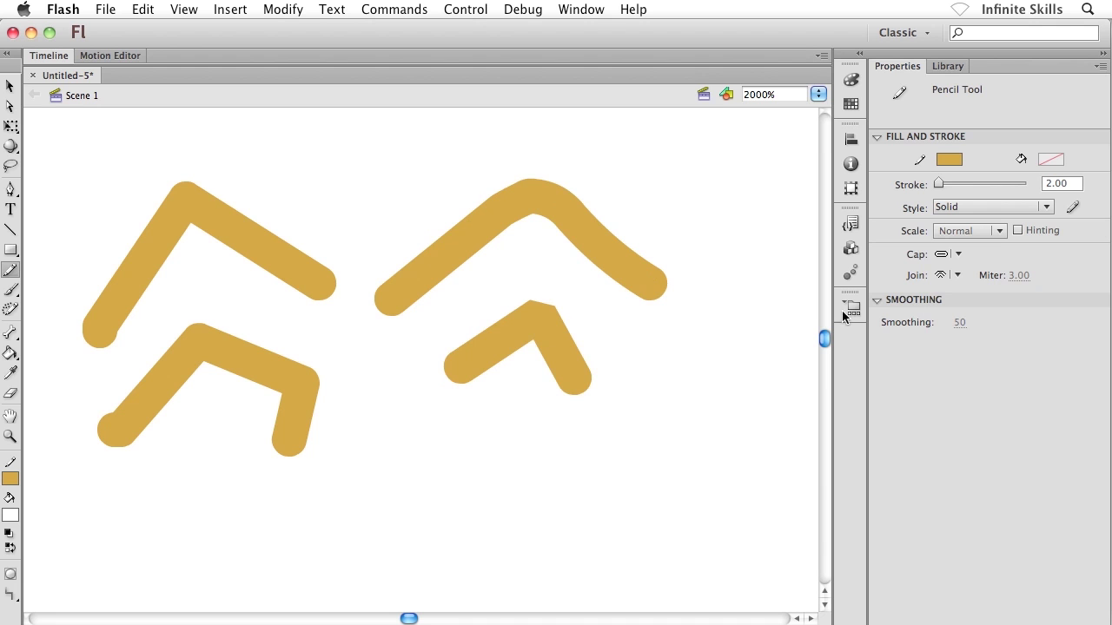
# Step: Set Join to Miter and draw a chevron below the middle pair plus a right-side L stroke
pyautogui.click(958, 276)
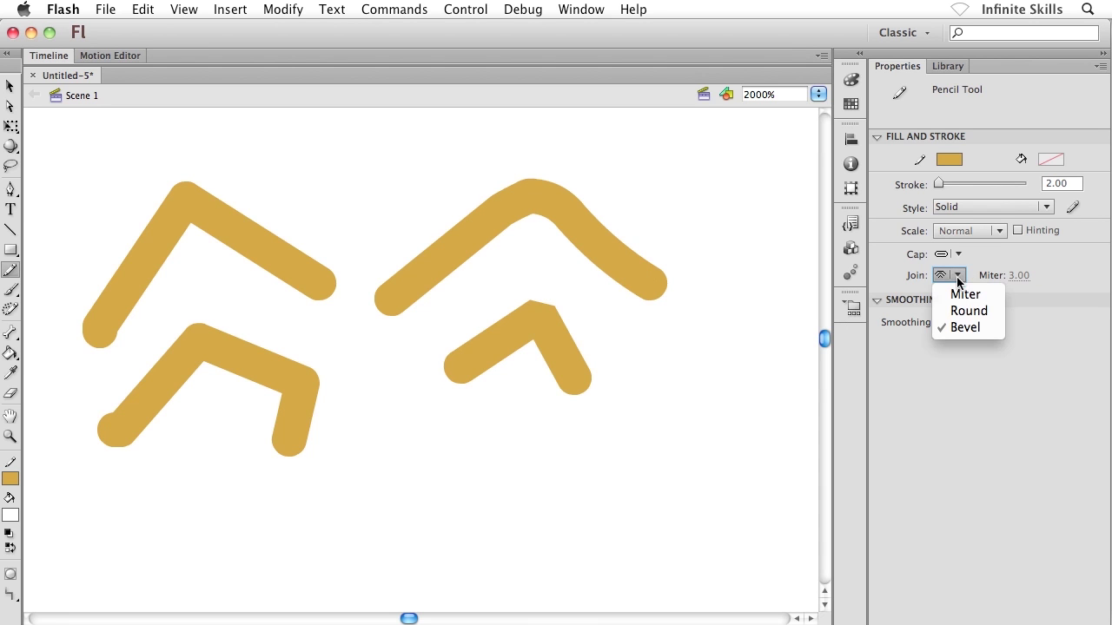
pyautogui.click(960, 294)
pyautogui.moveTo(421, 460)
pyautogui.mouseDown()
pyautogui.moveTo(493, 418)
pyautogui.moveTo(560, 496)
pyautogui.mouseUp()
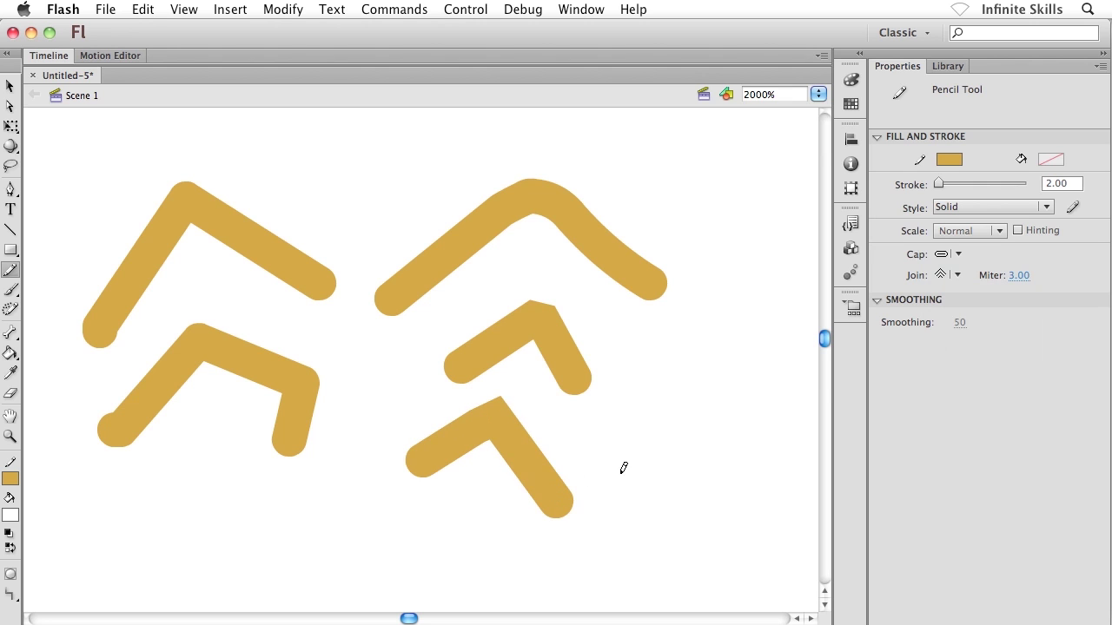
pyautogui.moveTo(700, 480)
pyautogui.mouseDown()
pyautogui.moveTo(696, 392)
pyautogui.moveTo(752, 386)
pyautogui.mouseUp()
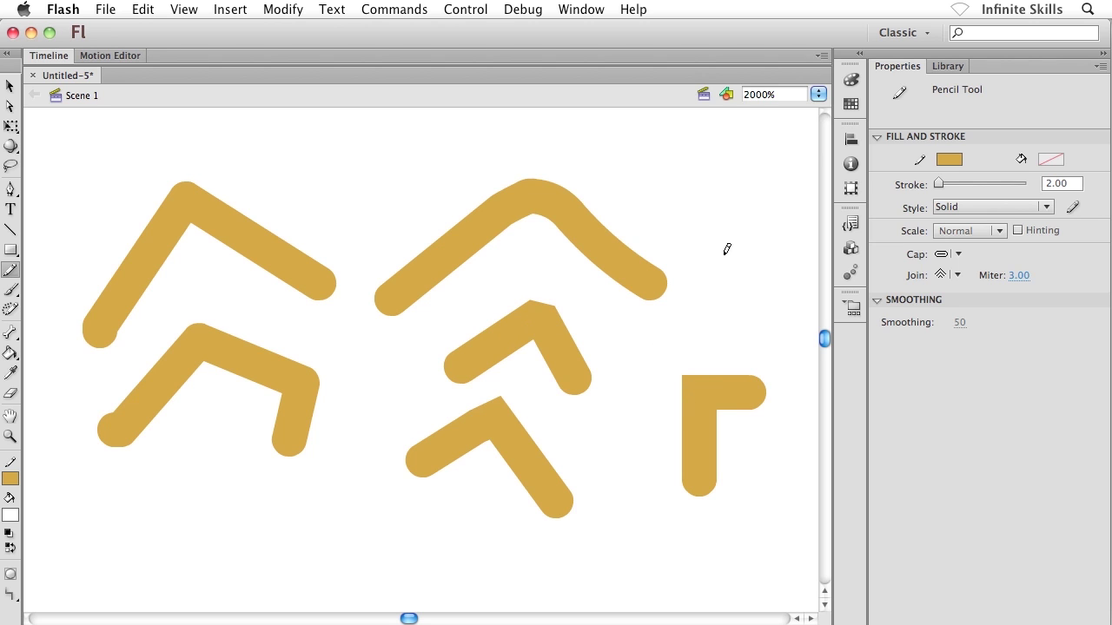
# Step: Draw a mitered L stroke at upper right and a long wavy curve along the bottom
pyautogui.moveTo(776, 186)
pyautogui.mouseDown()
pyautogui.moveTo(699, 186)
pyautogui.moveTo(709, 276)
pyautogui.mouseUp()
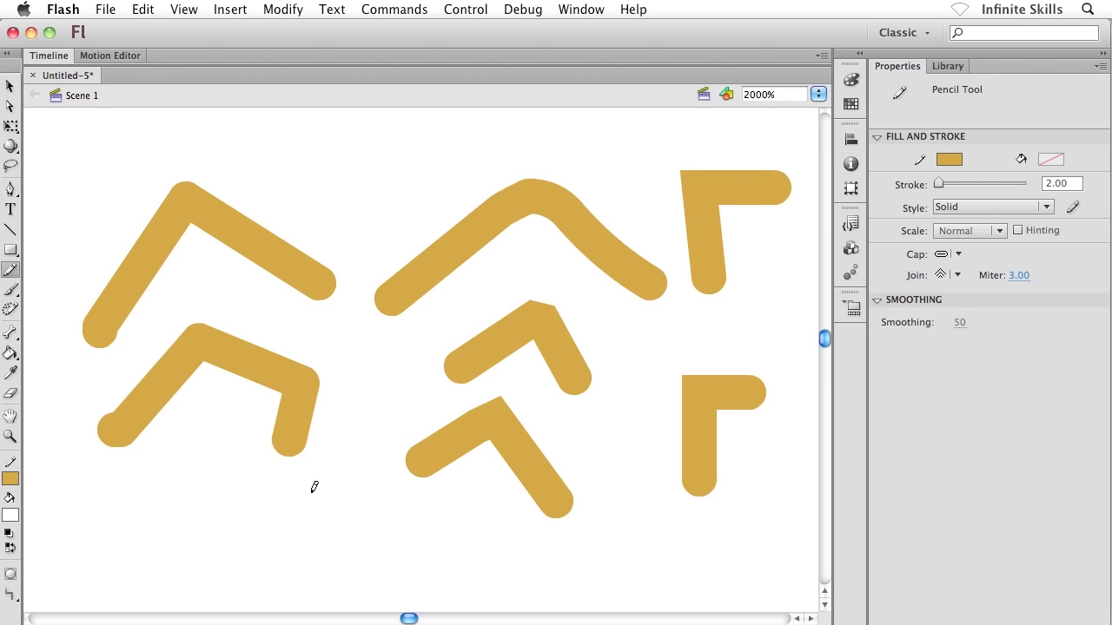
pyautogui.moveTo(180, 453)
pyautogui.mouseDown()
pyautogui.moveTo(240, 550)
pyautogui.moveTo(459, 518)
pyautogui.mouseUp()
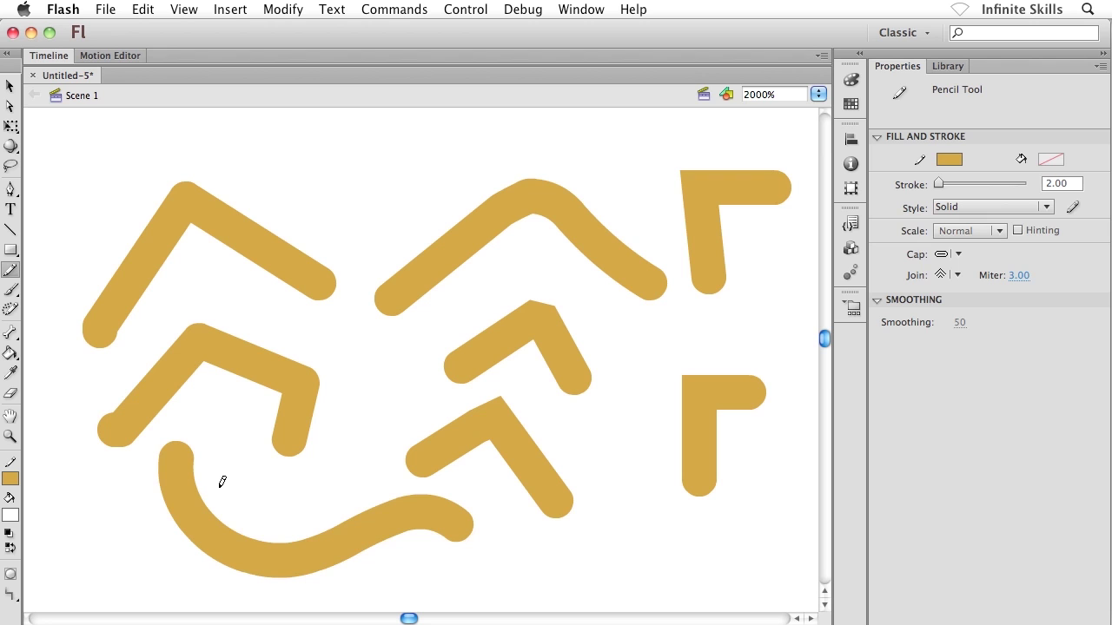